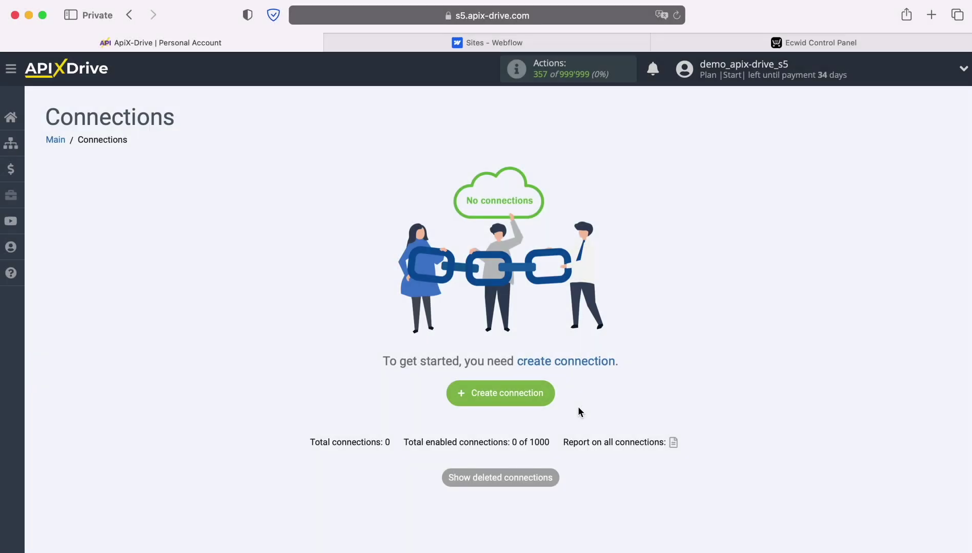
- Create a new connection from the Connections page
left_click(542, 391)
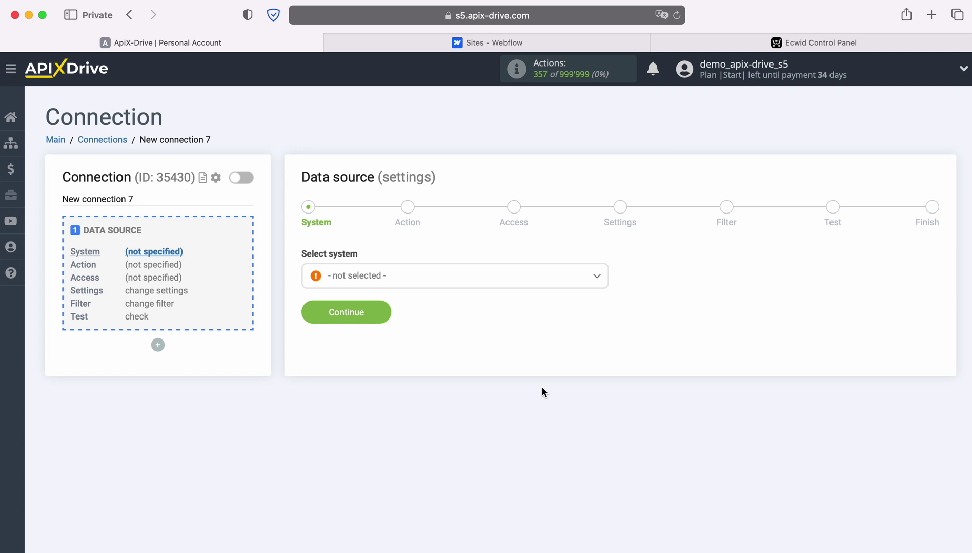
- Select Webflow as the data source system
left_click(512, 278)
scroll(528, 397, "down", 4)
scroll(529, 396, "down", 10)
scroll(530, 397, "down", 10)
scroll(530, 397, "down", 12)
scroll(529, 396, "down", 3)
left_click(355, 392)
left_click(381, 310)
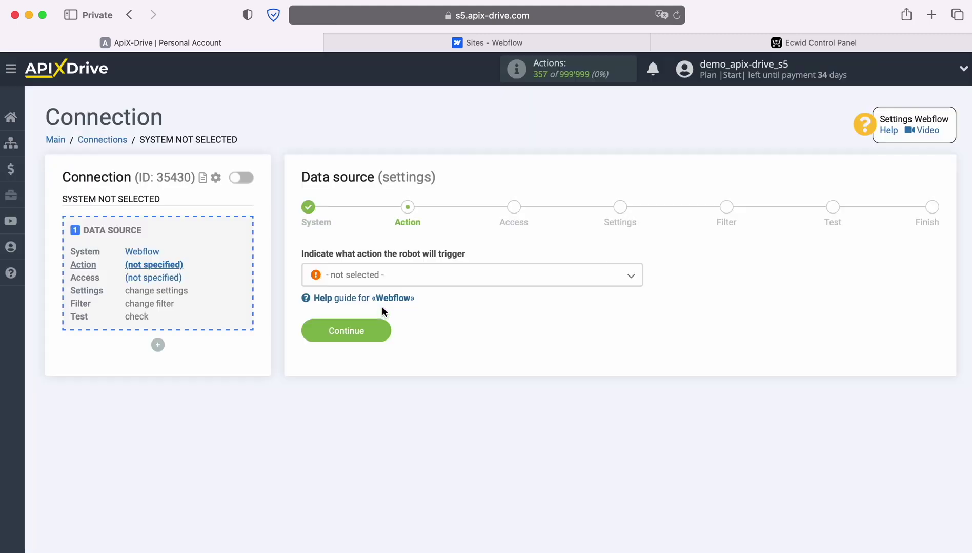
- Choose the Get form DATA (new) action and start connecting a Webflow account
left_click(435, 280)
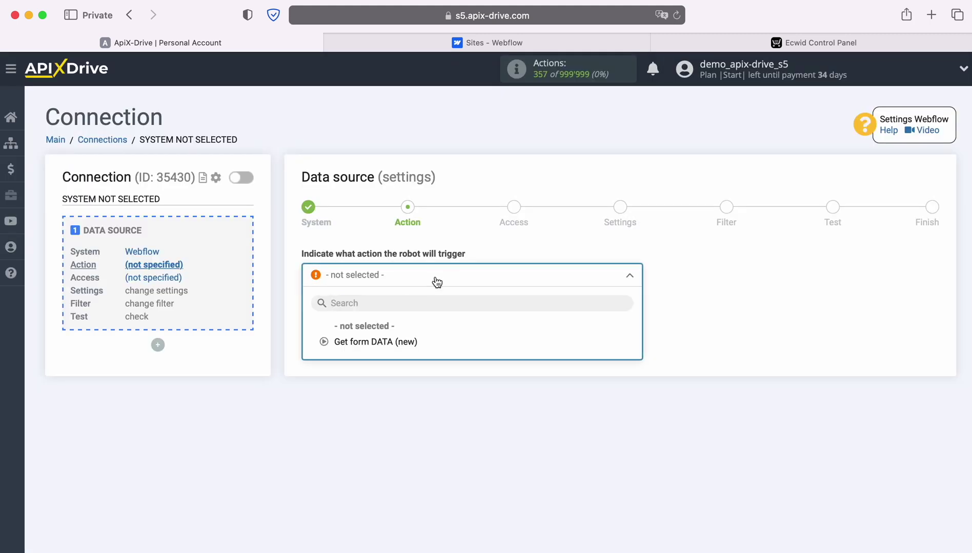
left_click(389, 342)
left_click(384, 332)
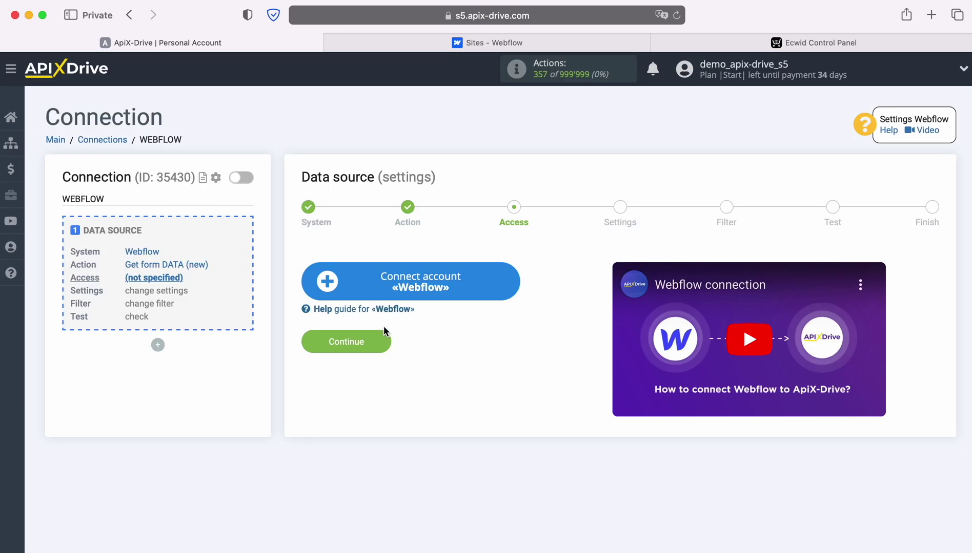
left_click(515, 280)
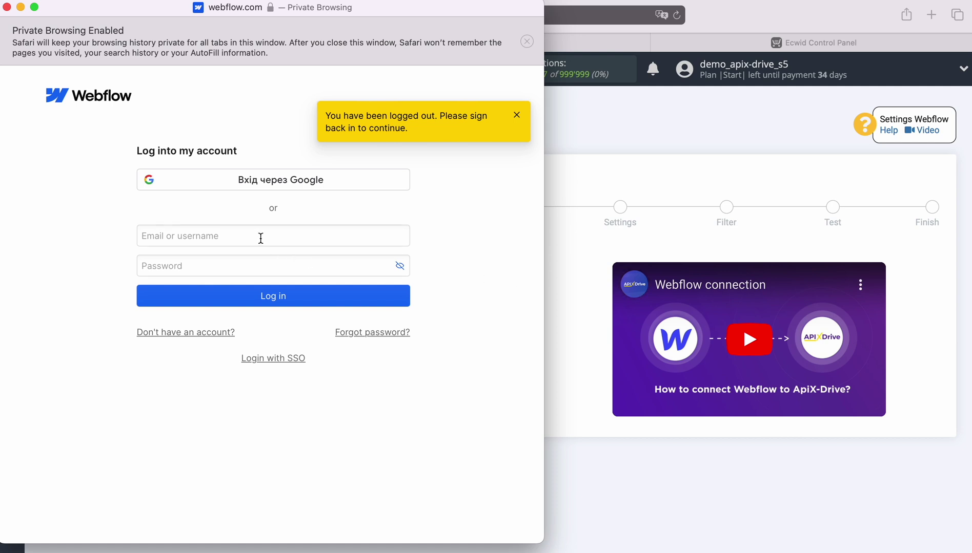
- Log into Webflow with the account e-mail and password
left_click(260, 238)
right_click(260, 236)
left_click(281, 276)
left_click(264, 269)
type("••••••••••")
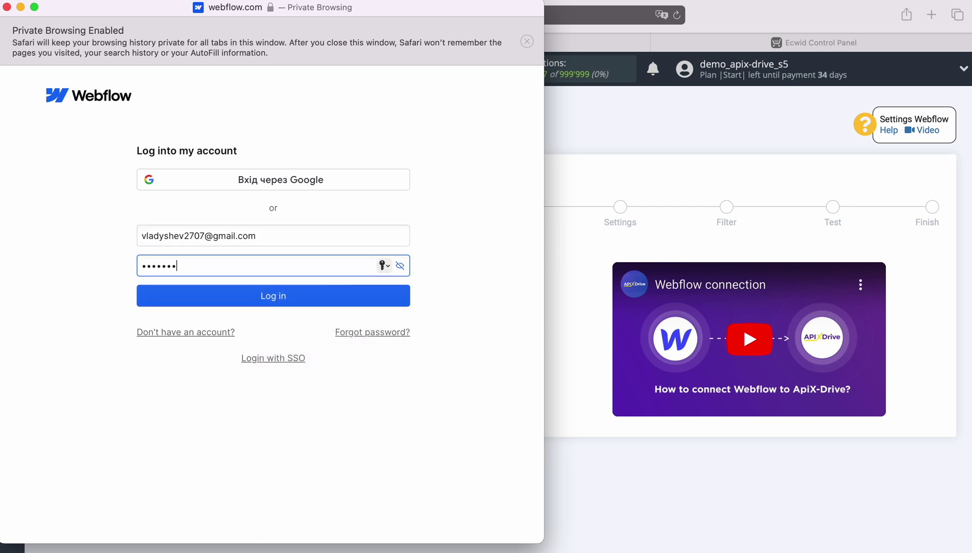
left_click(272, 301)
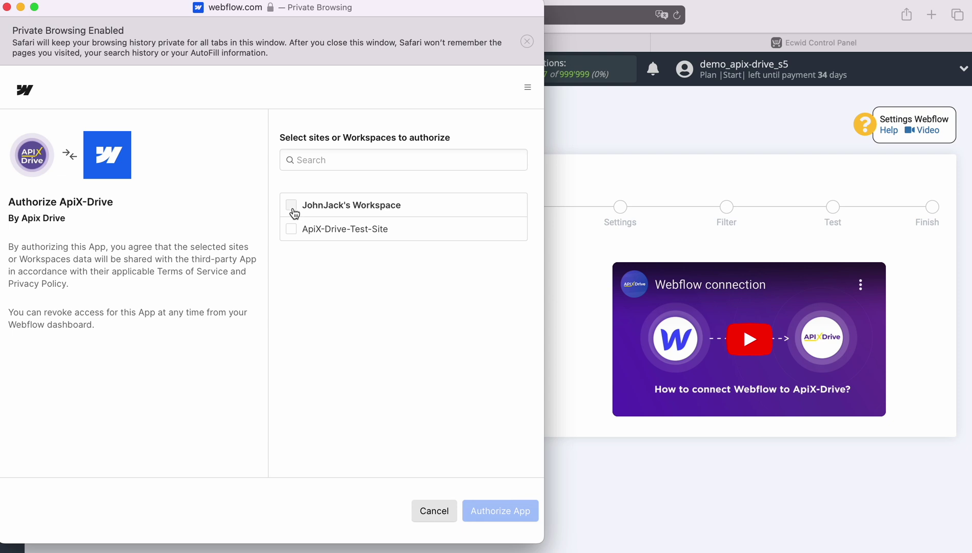
- Authorize ApiX-Drive for the workspace and ApiX-Drive-Test-Site
left_click(291, 205)
left_click(499, 513)
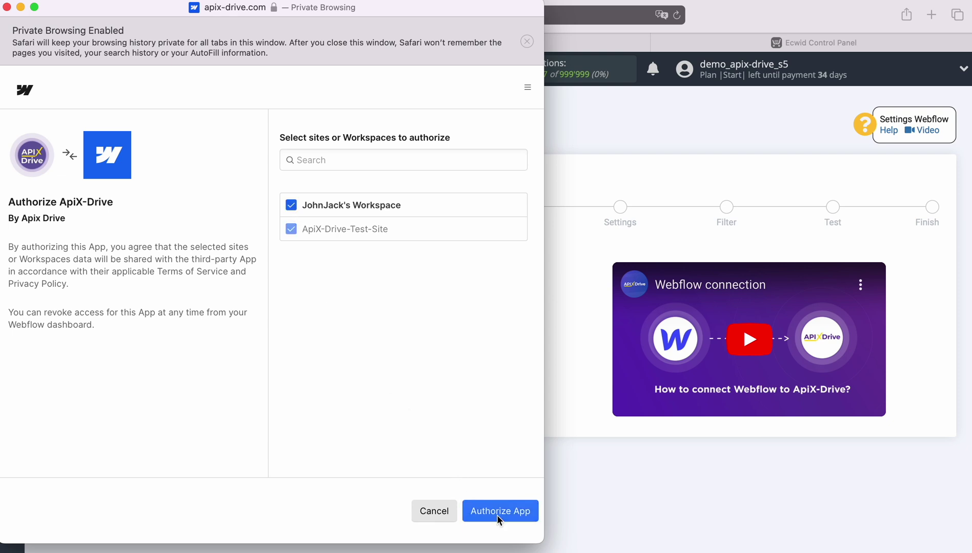
left_click(482, 276)
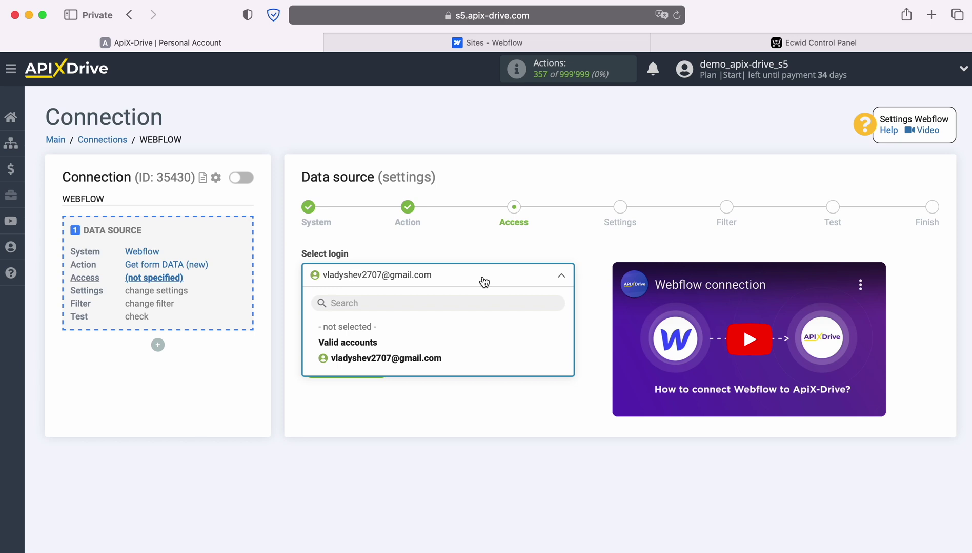
- Use the connected Webflow login, set website to ApiX-Drive-Test-Site, and skip filtering
left_click(438, 358)
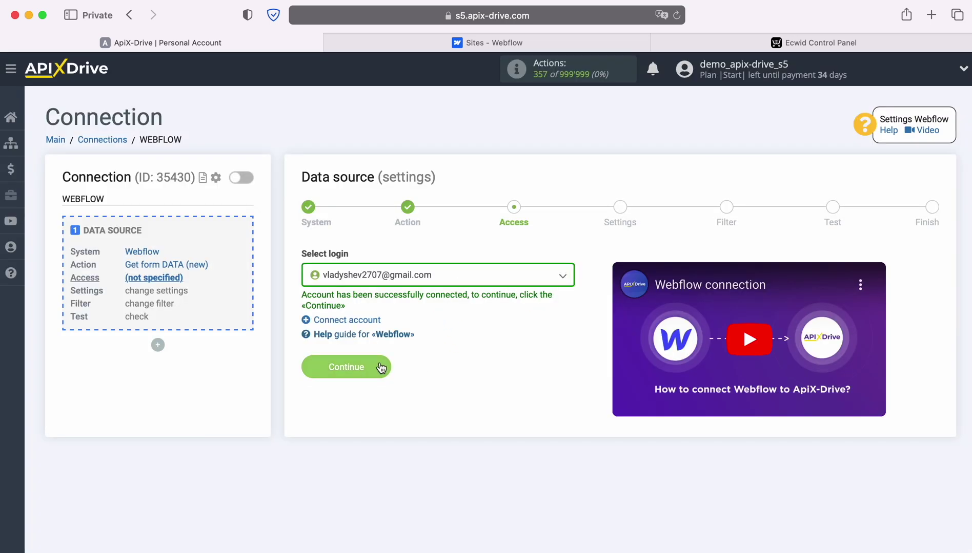
left_click(380, 364)
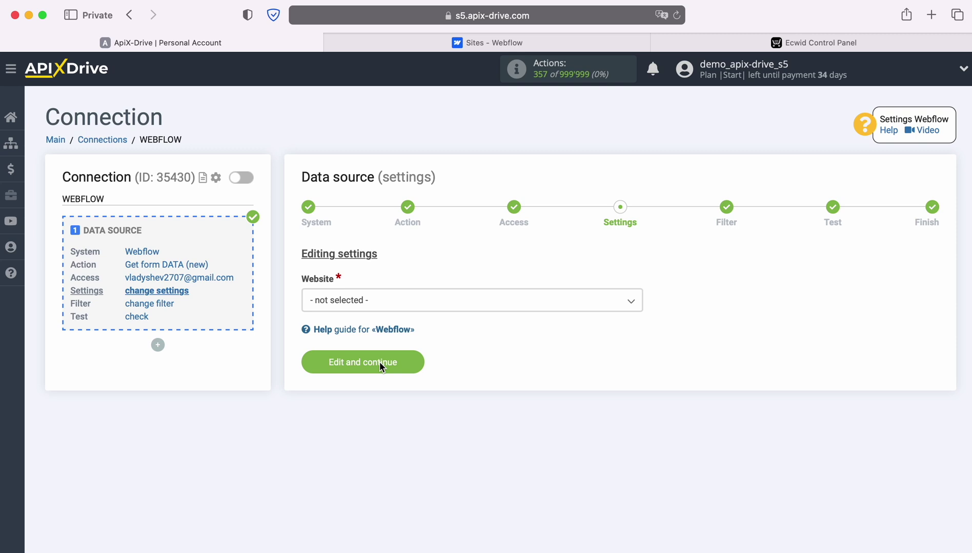
left_click(419, 305)
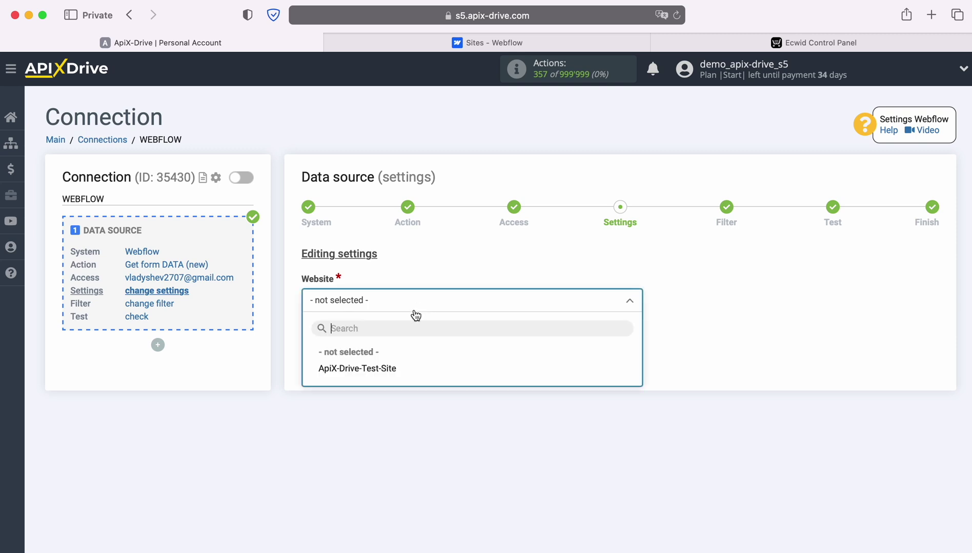
left_click(387, 369)
left_click(410, 361)
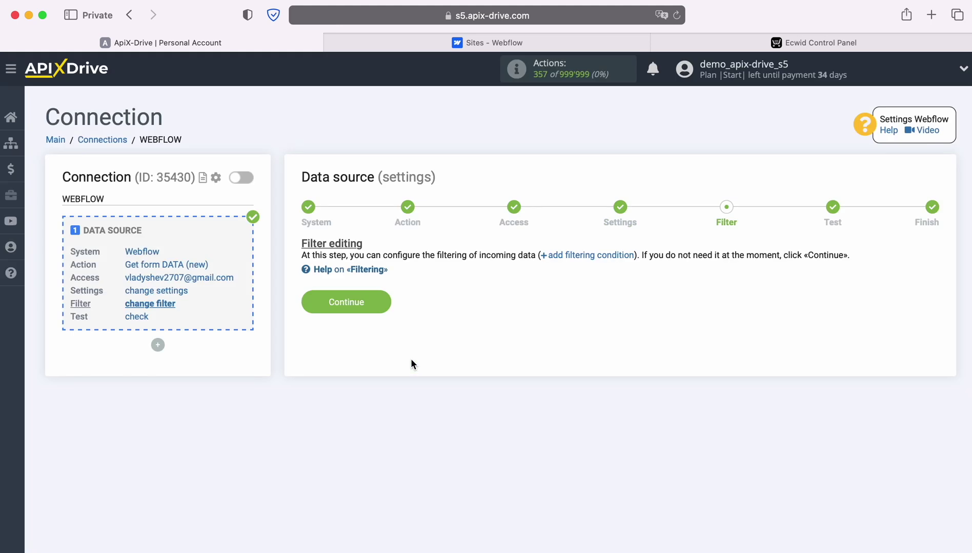
left_click(386, 303)
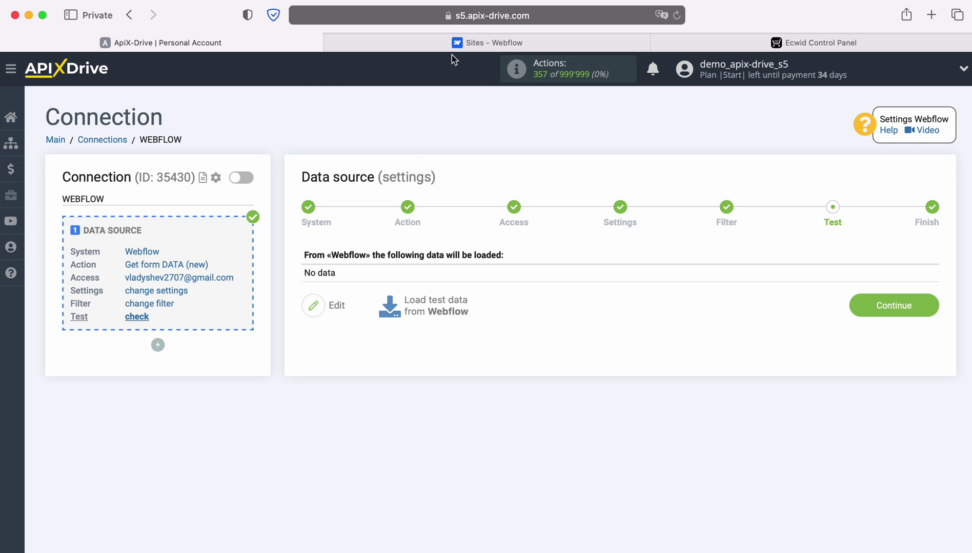
left_click(458, 45)
- Submit a sample first name, last name, e-mail and phone through the test site's form
left_click(360, 304)
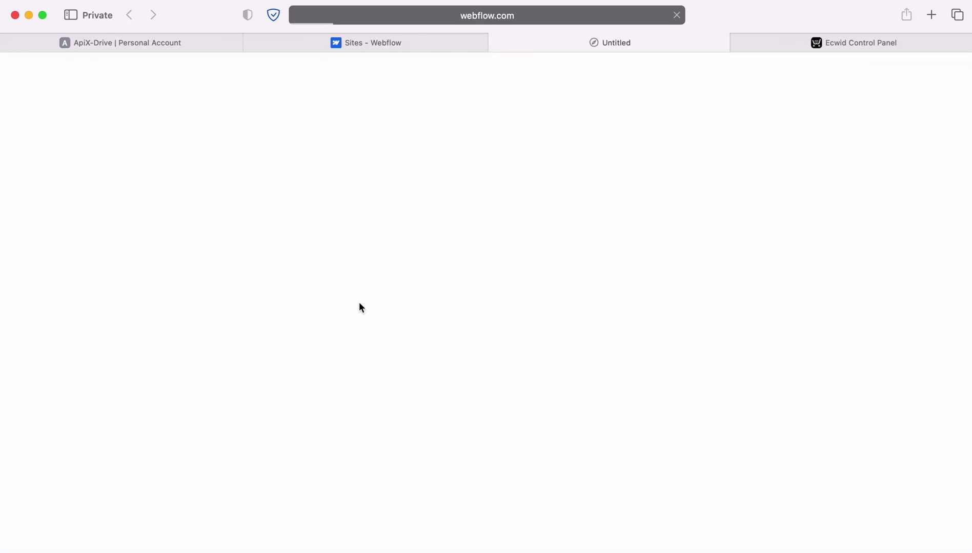
left_click(335, 288)
left_click(285, 328)
left_click(175, 372)
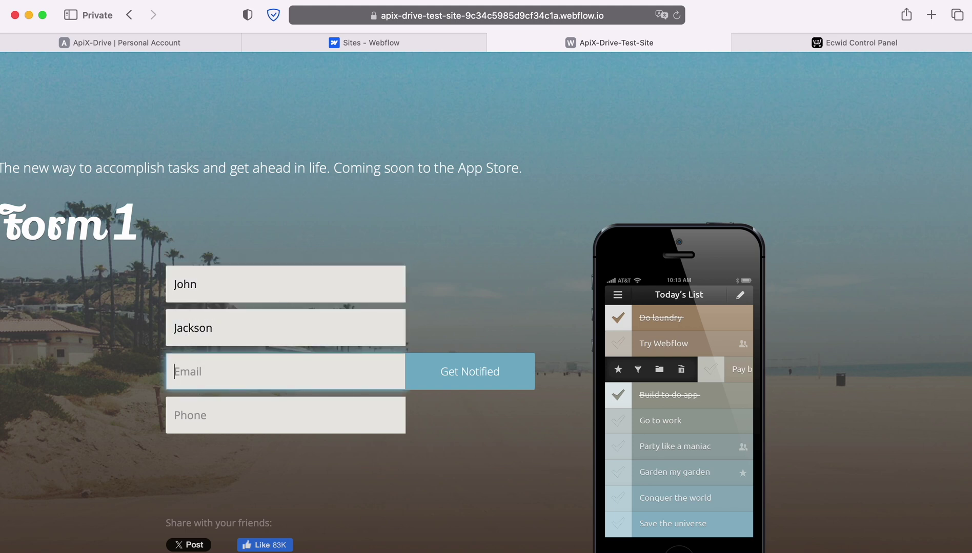
left_click(205, 415)
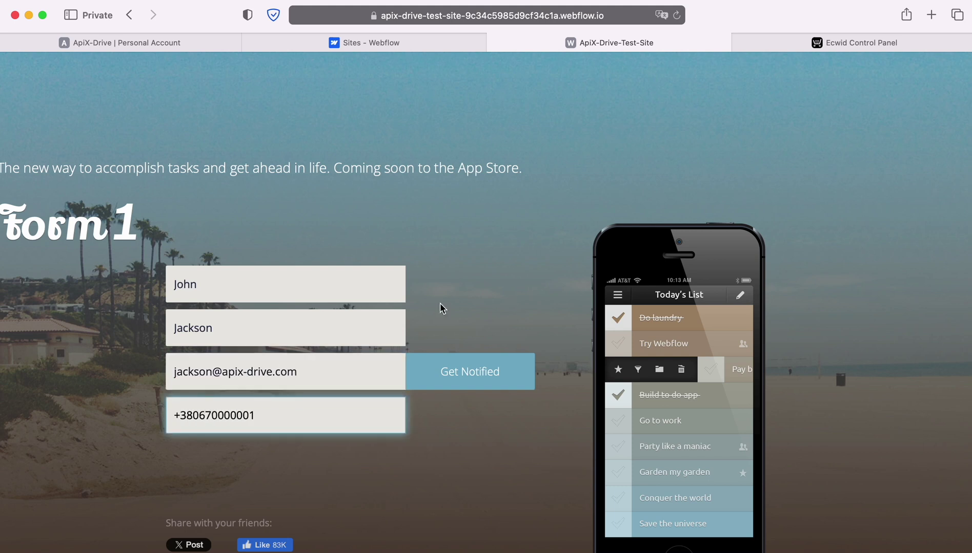
left_click(451, 372)
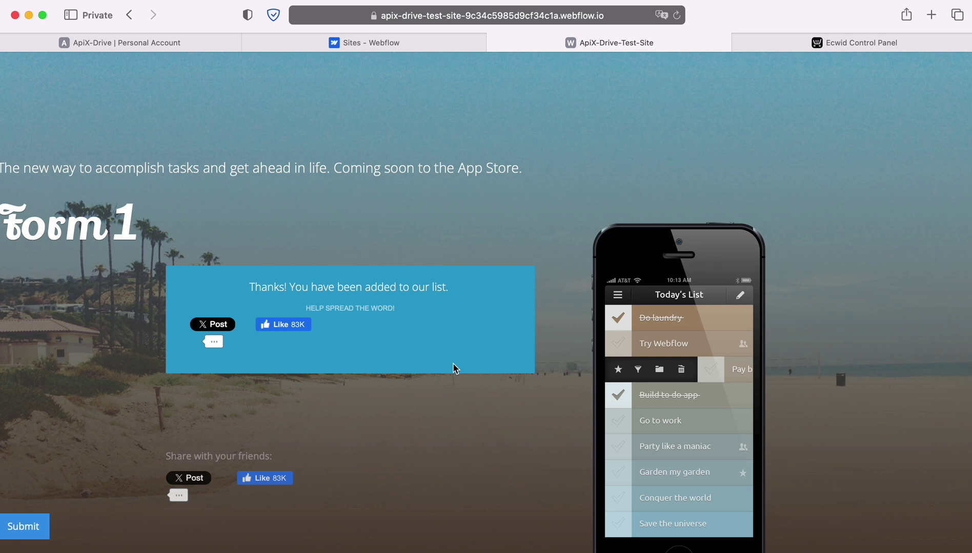
left_click(118, 42)
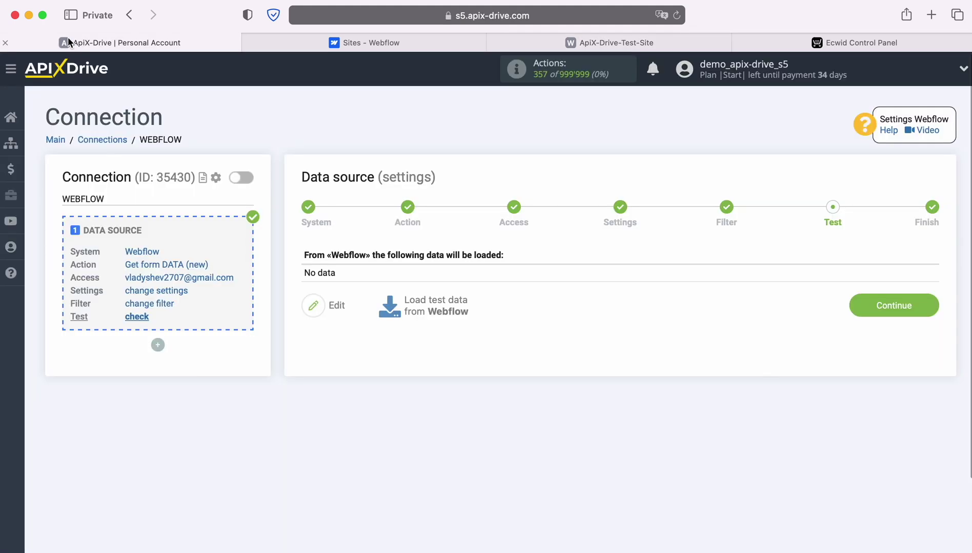
- Load the submitted Webflow form entry as test data and finish the source setup
left_click(434, 299)
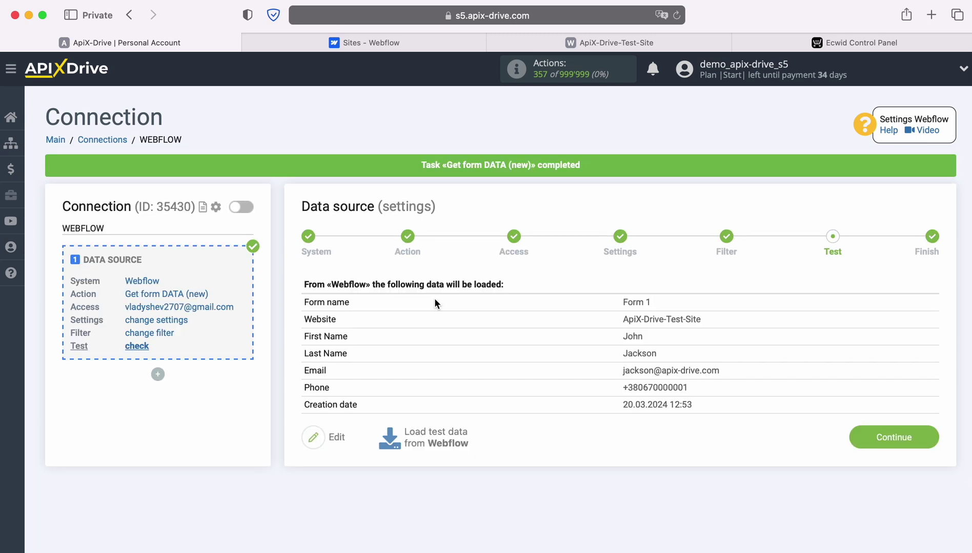
left_click(929, 434)
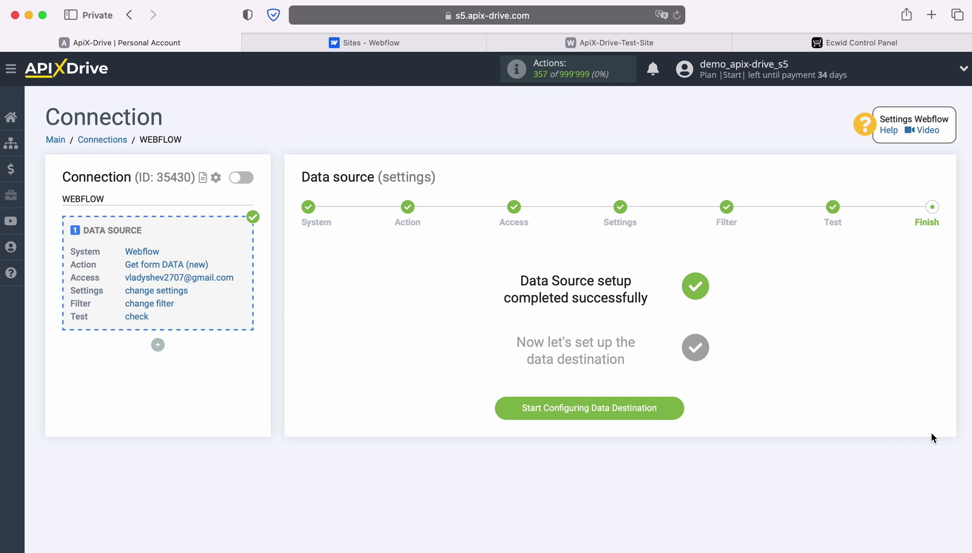
left_click(671, 405)
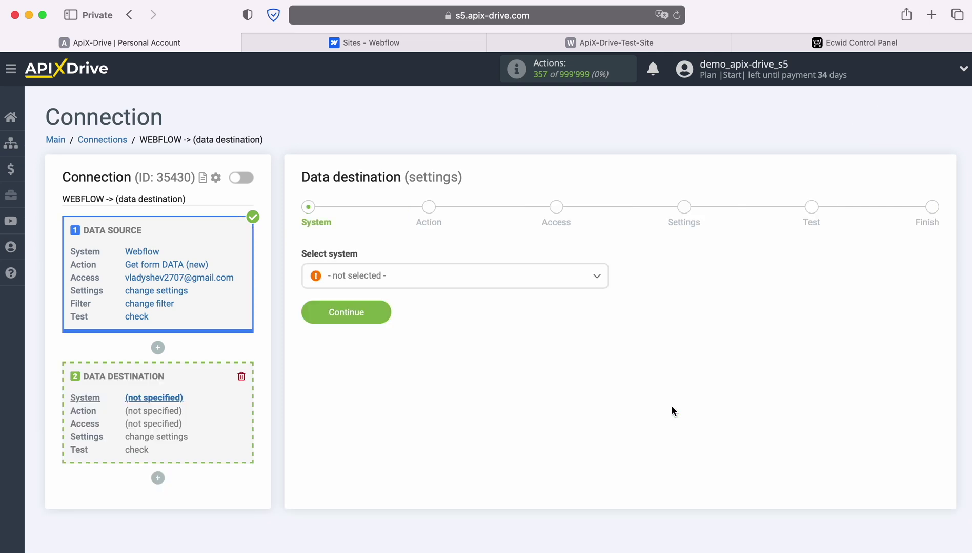
- Select Ecwid as the data destination system
left_click(527, 275)
scroll(534, 380, "down", 5)
scroll(535, 380, "down", 10)
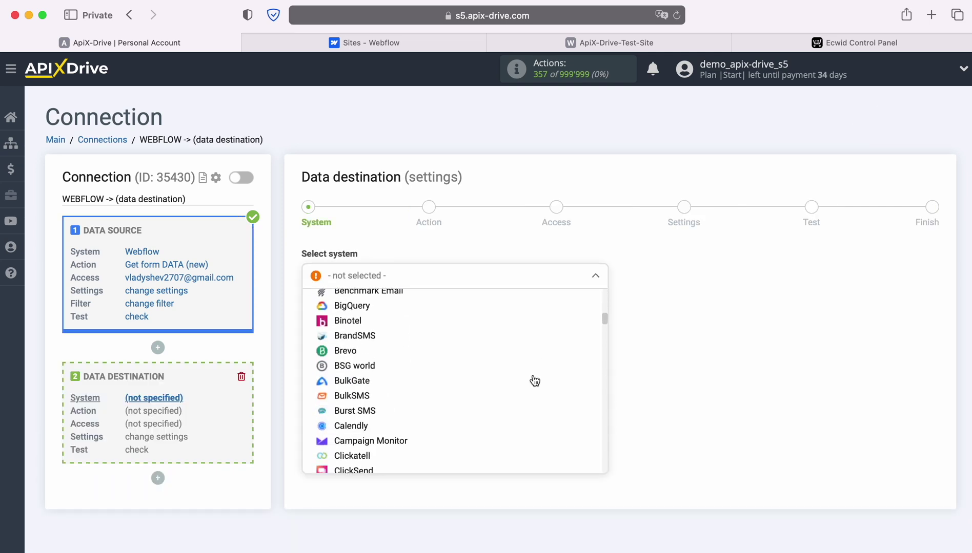
scroll(533, 380, "down", 3)
left_click(347, 390)
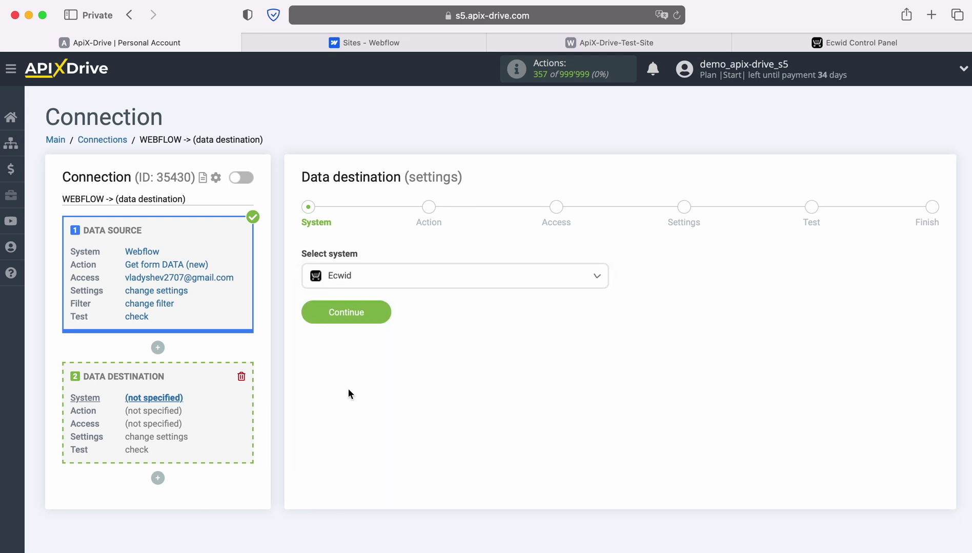
left_click(380, 312)
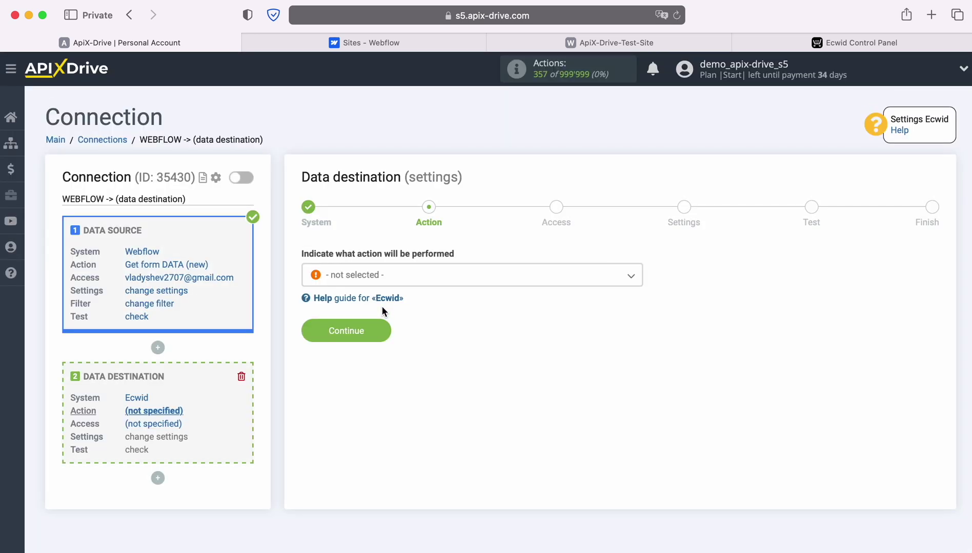
- Choose the Create ORDER action for the Ecwid destination
left_click(430, 284)
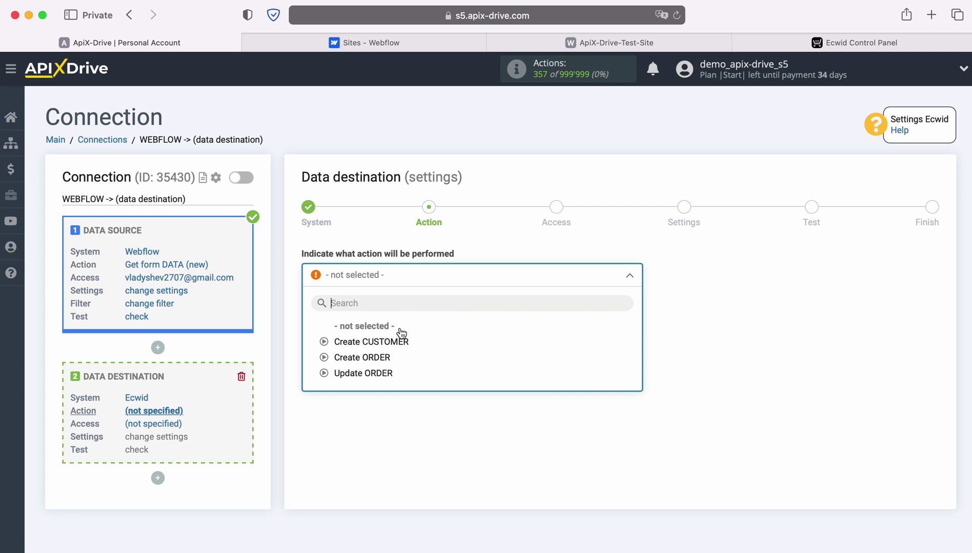
left_click(385, 358)
left_click(383, 334)
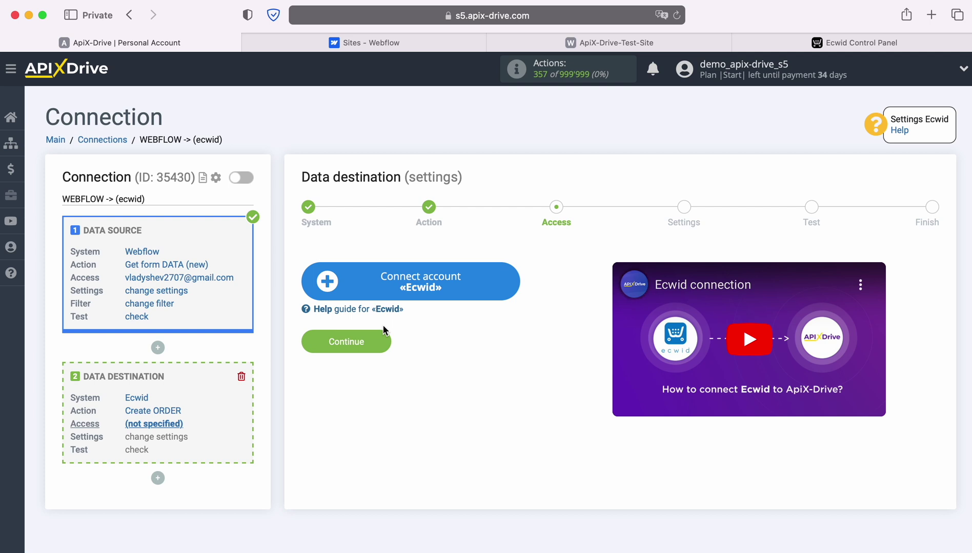
- Sign into the Ecwid store with the account e-mail and password to connect it
left_click(510, 282)
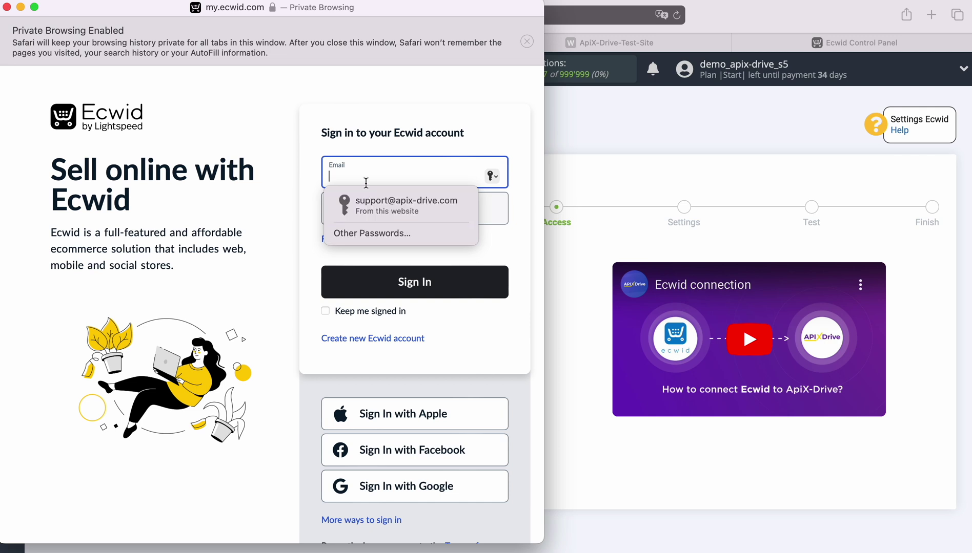
right_click(365, 180)
left_click(395, 217)
left_click(391, 209)
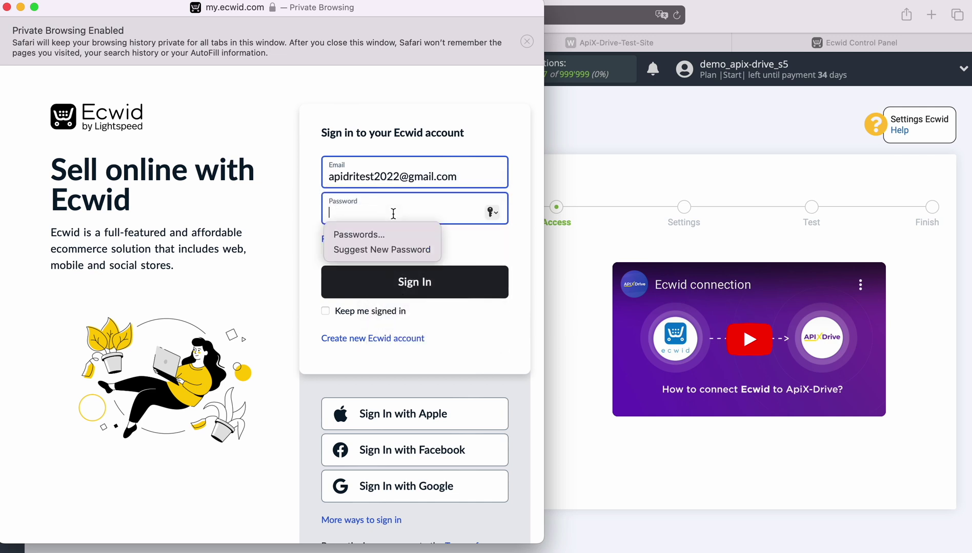
type("*************")
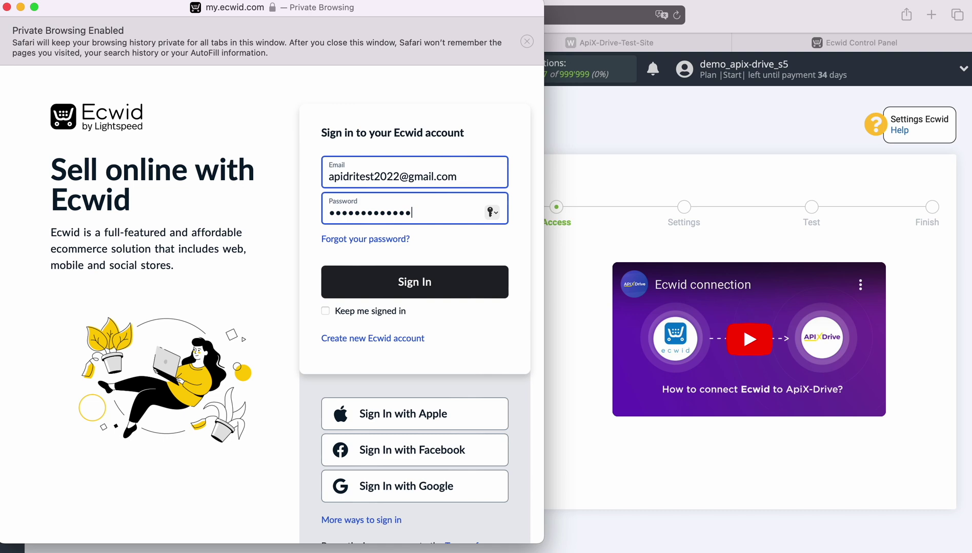
left_click(417, 285)
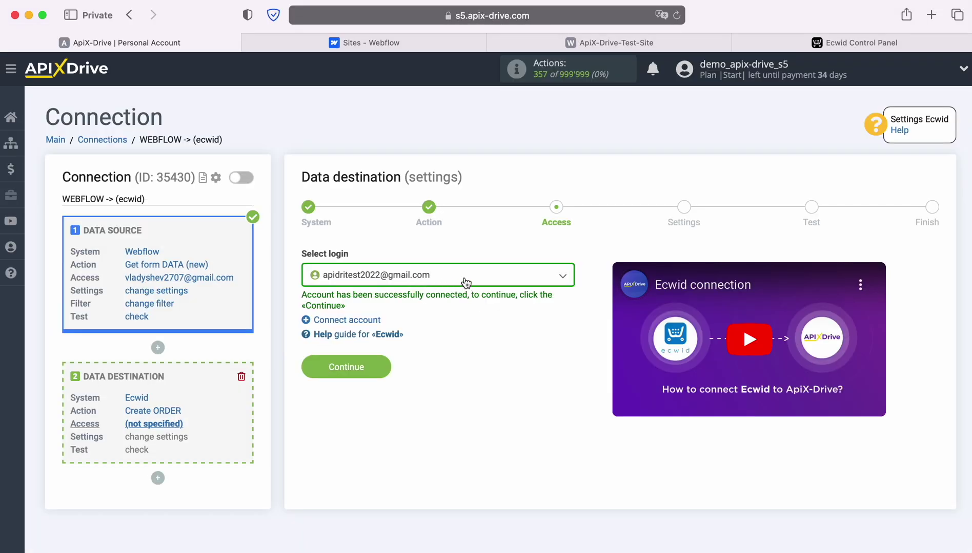
left_click(470, 281)
- Use the connected Ecwid login and fill billing Full name with Webflow First and Last Name
left_click(433, 357)
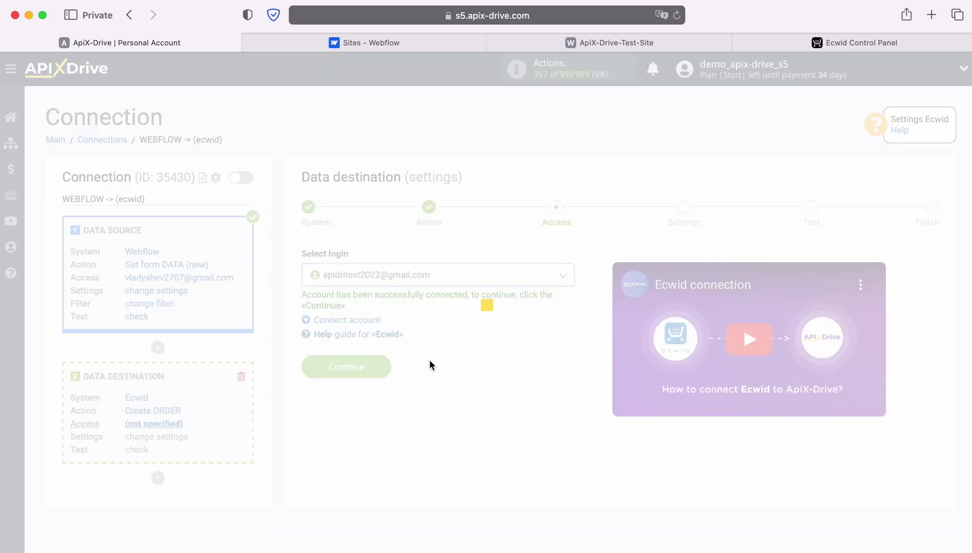
left_click(384, 364)
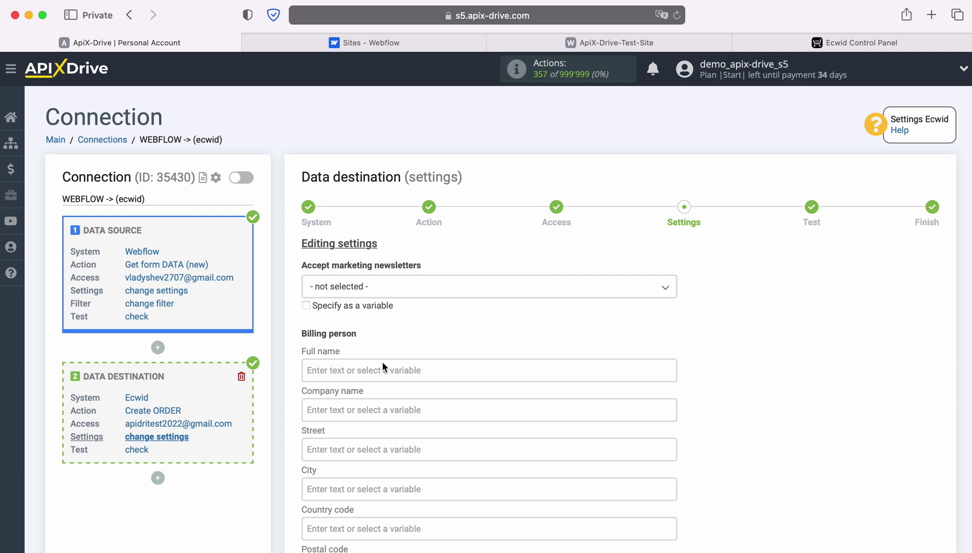
left_click(382, 370)
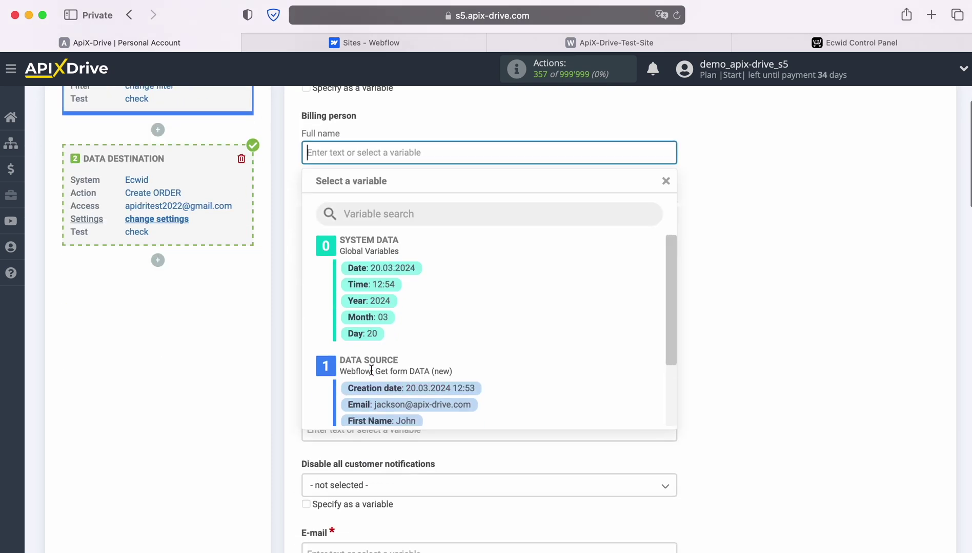
scroll(563, 350, "down", 3)
left_click(403, 349)
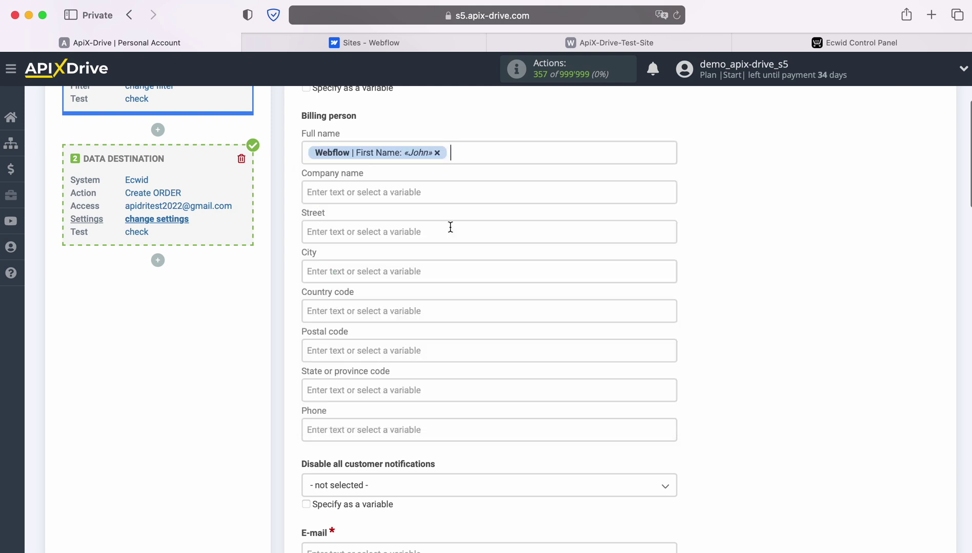
left_click(489, 149)
left_click(422, 385)
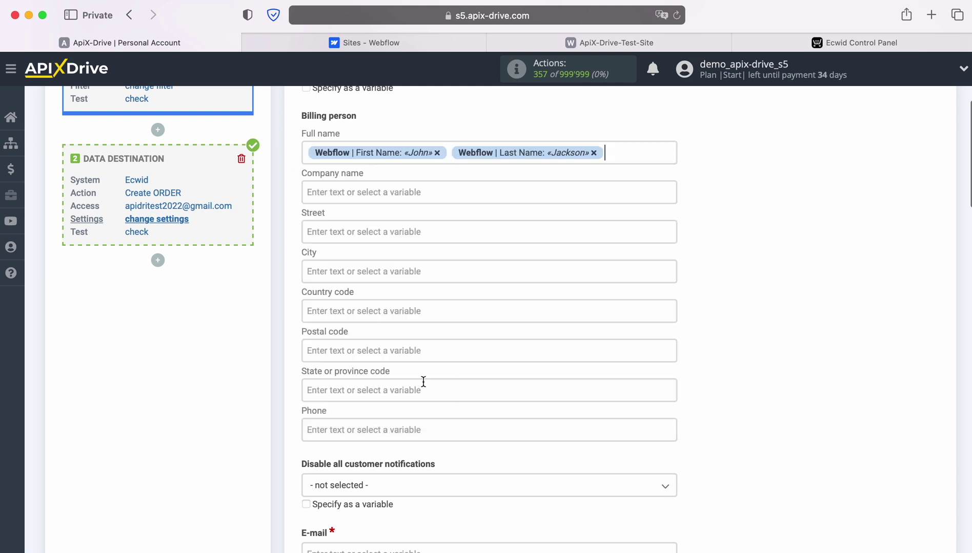
scroll(501, 299, "down", 4)
- Map billing Phone and E-mail to the Webflow phone and Email variables
left_click(426, 314)
scroll(498, 318, "down", 5)
scroll(523, 317, "down", 3)
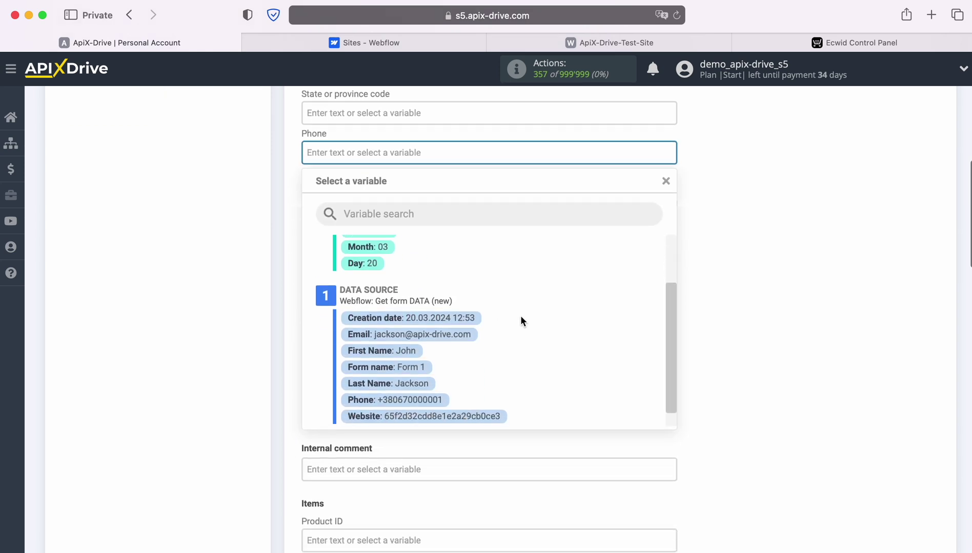
left_click(424, 385)
scroll(433, 364, "down", 2)
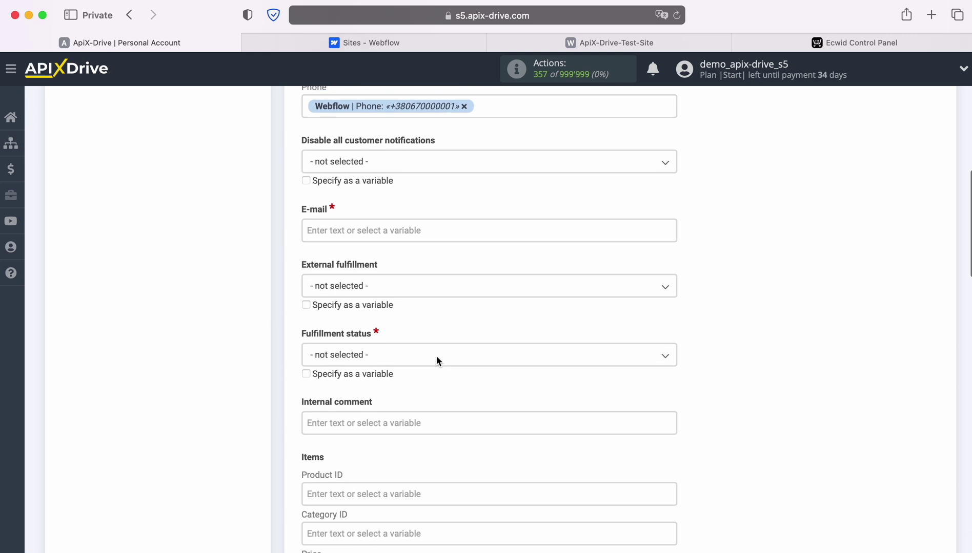
left_click(407, 218)
scroll(528, 295, "down", 2)
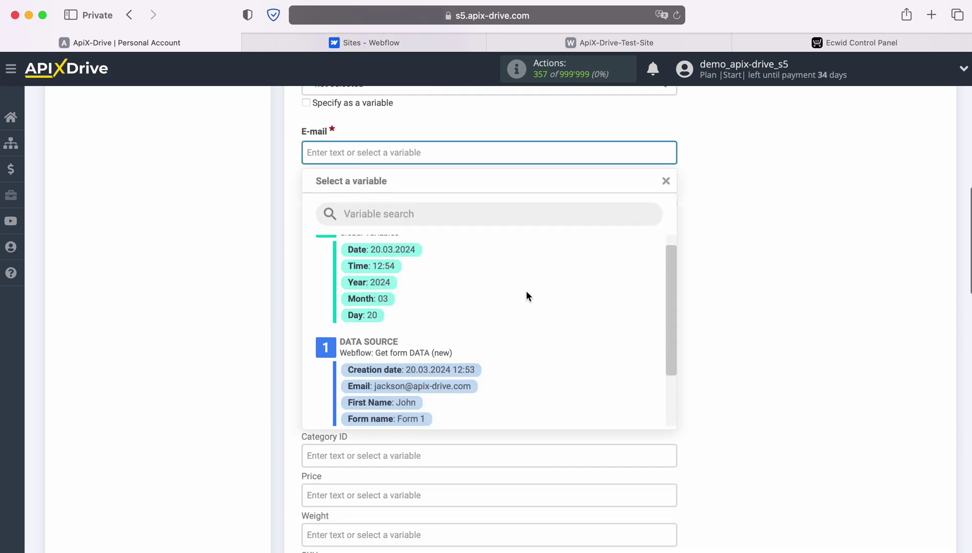
left_click(462, 373)
scroll(455, 359, "down", 2)
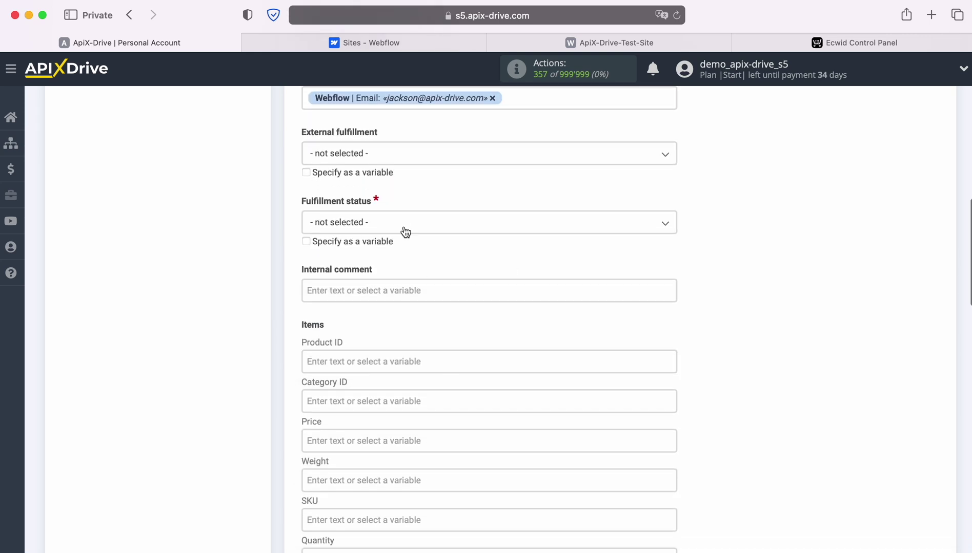
- Set the order's Fulfillment status to Awaiting processing
left_click(400, 224)
left_click(374, 291)
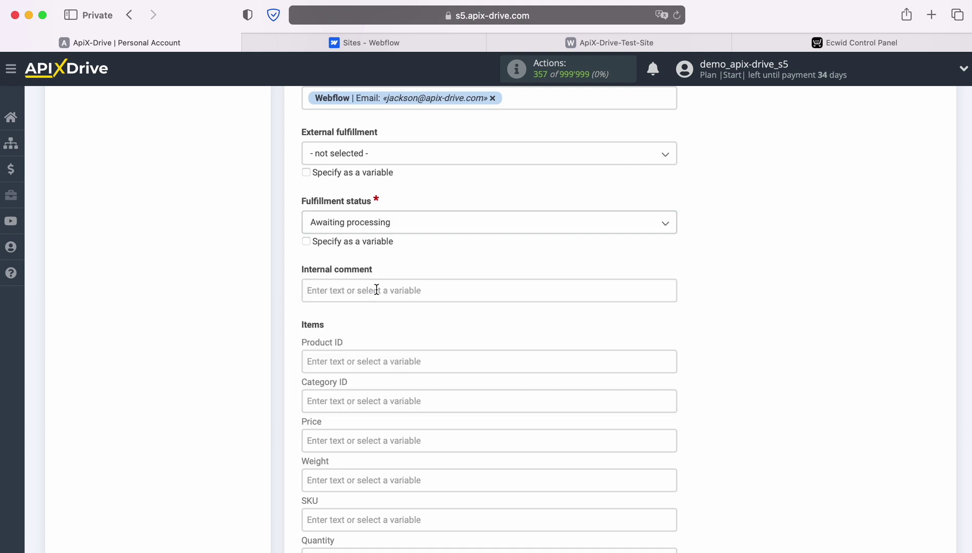
scroll(479, 282, "down", 3)
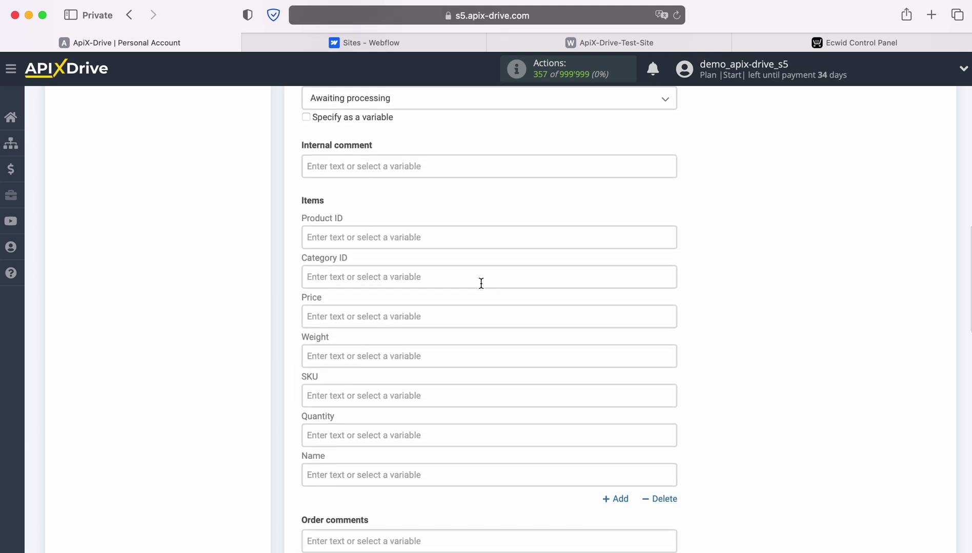
scroll(481, 284, "down", 1)
scroll(481, 284, "down", 1)
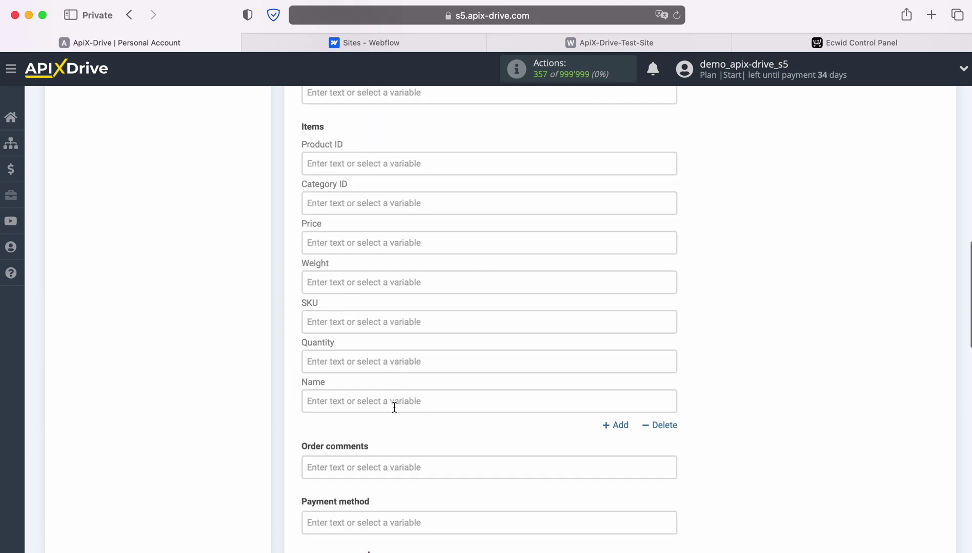
- Set the order item name to 'iPhone 4s' with quantity 1
left_click(391, 402)
type("iP")
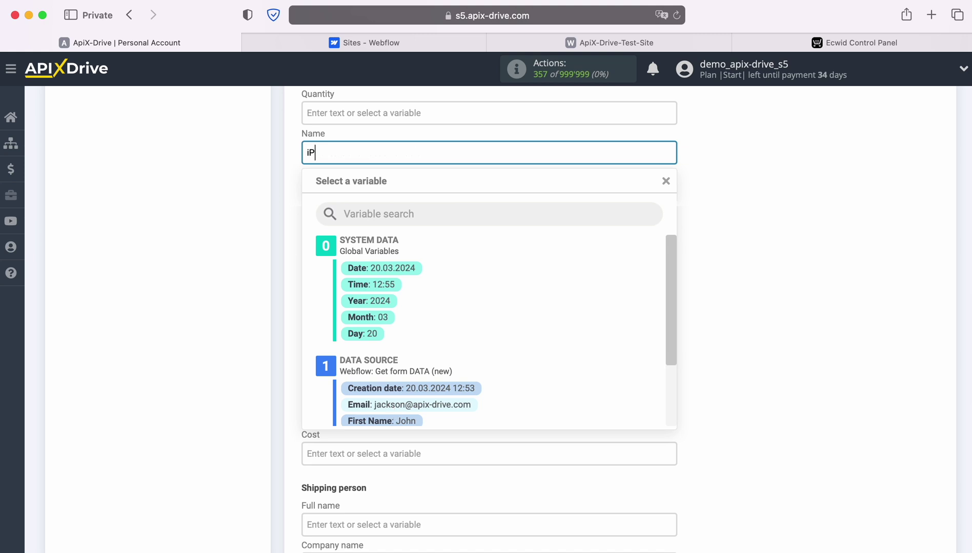
type("hone 4s")
left_click(205, 280)
scroll(205, 280, "up", 2)
left_click(379, 197)
type("1")
left_click(181, 212)
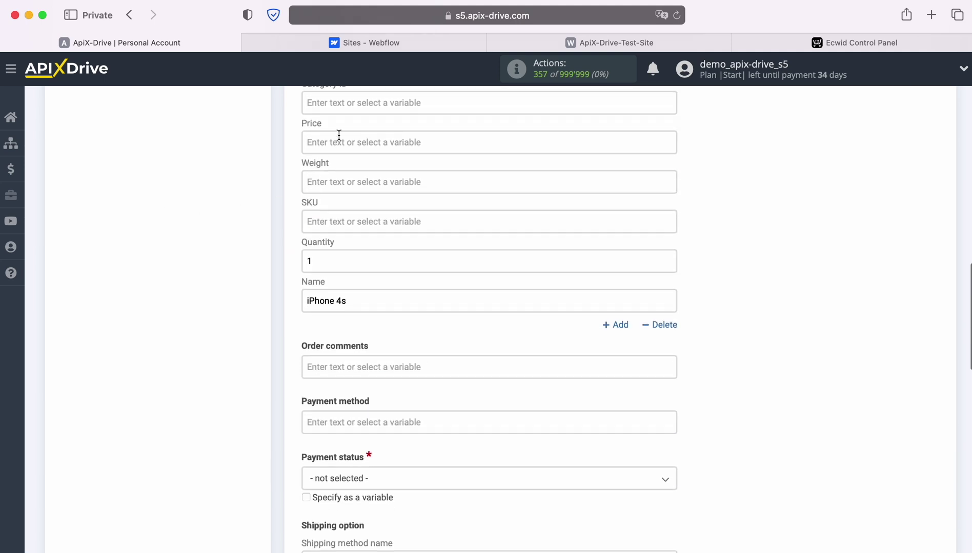
- Enter item price 100 and set Payment status to Awaiting payment
left_click(339, 136)
type("100")
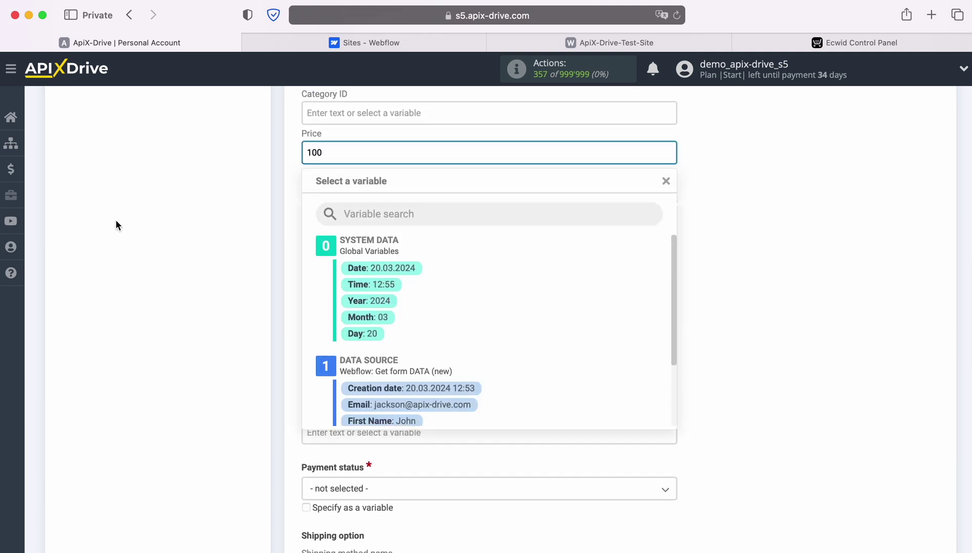
left_click(116, 224)
scroll(313, 277, "down", 5)
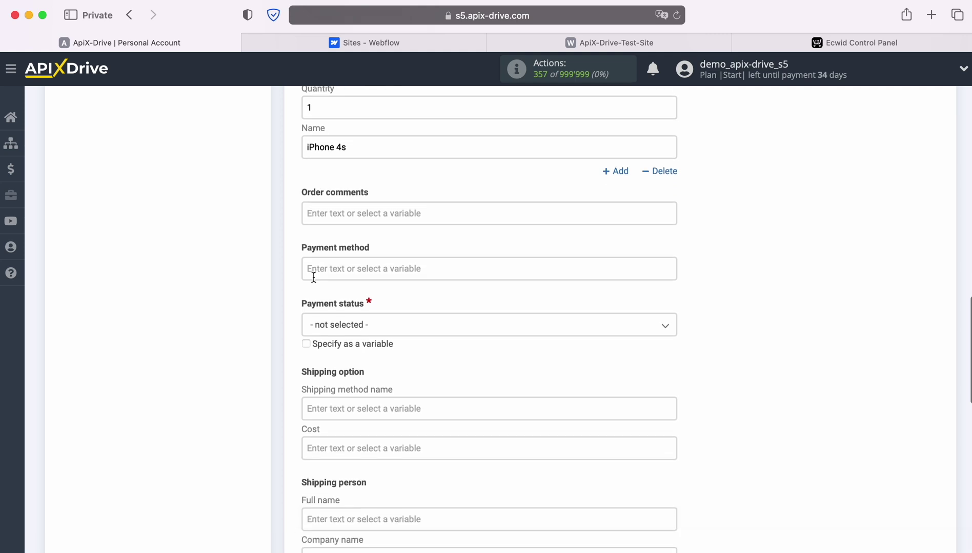
scroll(313, 277, "down", 1)
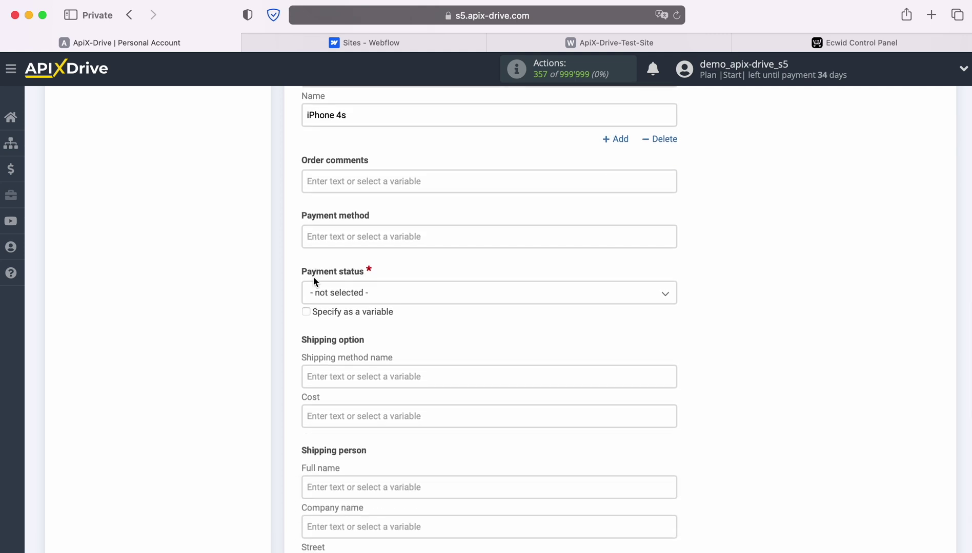
left_click(354, 294)
left_click(360, 362)
scroll(248, 292, "down", 8)
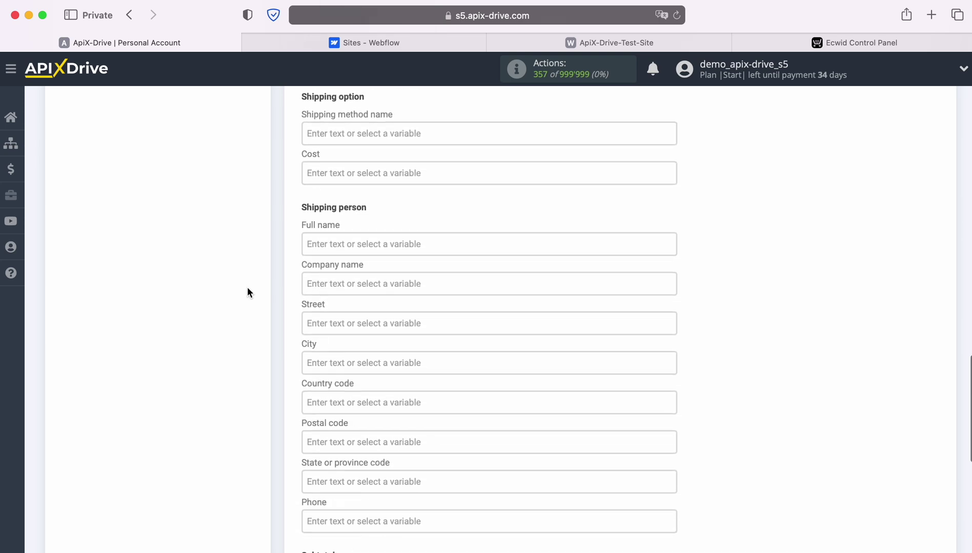
- Fill the shipping Full name with the Webflow First Name and Last Name variables
scroll(247, 290, "down", 2)
left_click(345, 192)
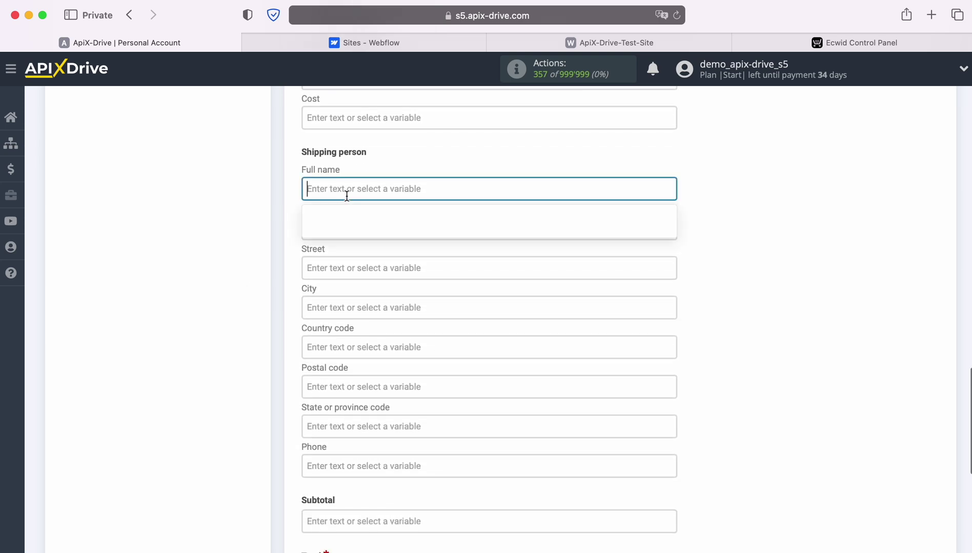
scroll(562, 341, "down", 2)
left_click(404, 359)
left_click(495, 152)
left_click(410, 391)
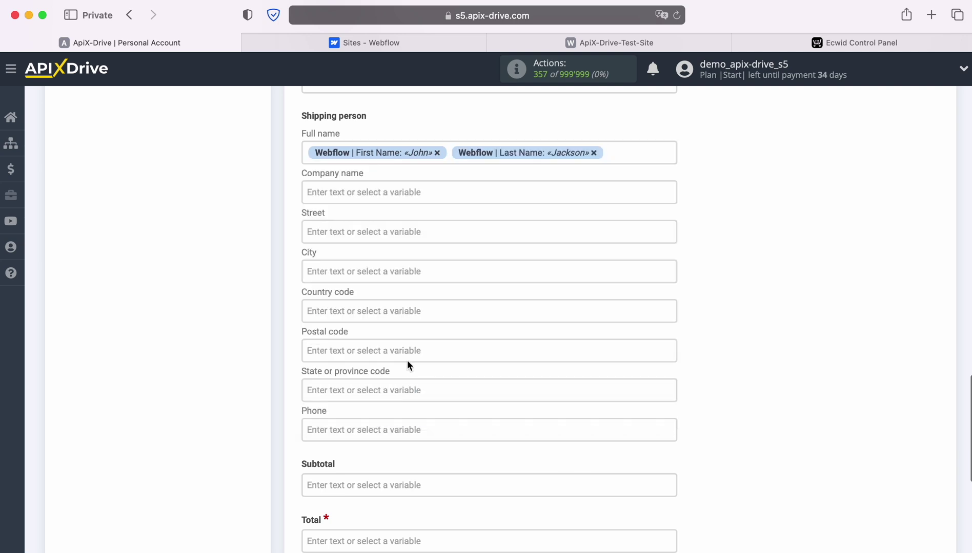
- Map the shipping Phone field to the Webflow Phone value
scroll(405, 362, "down", 1)
left_click(392, 366)
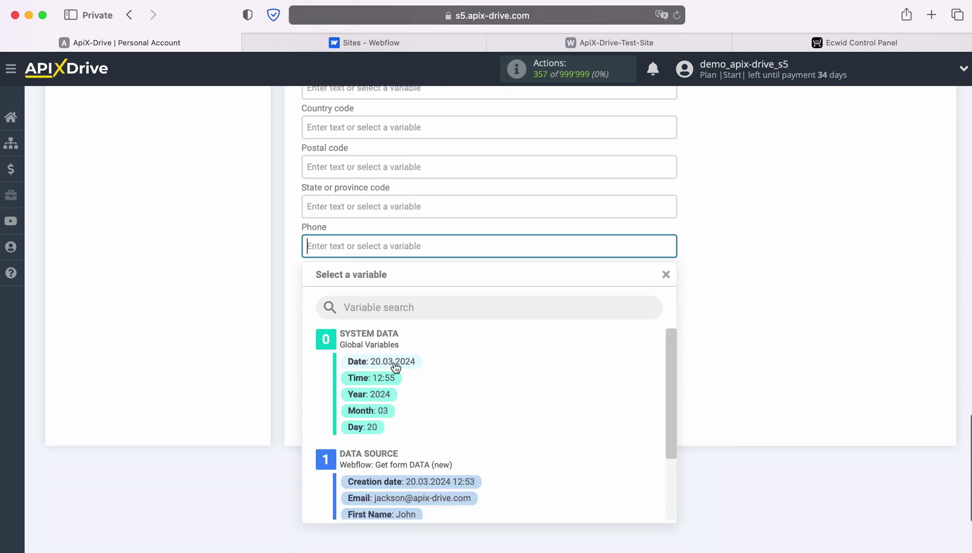
scroll(523, 349, "down", 2)
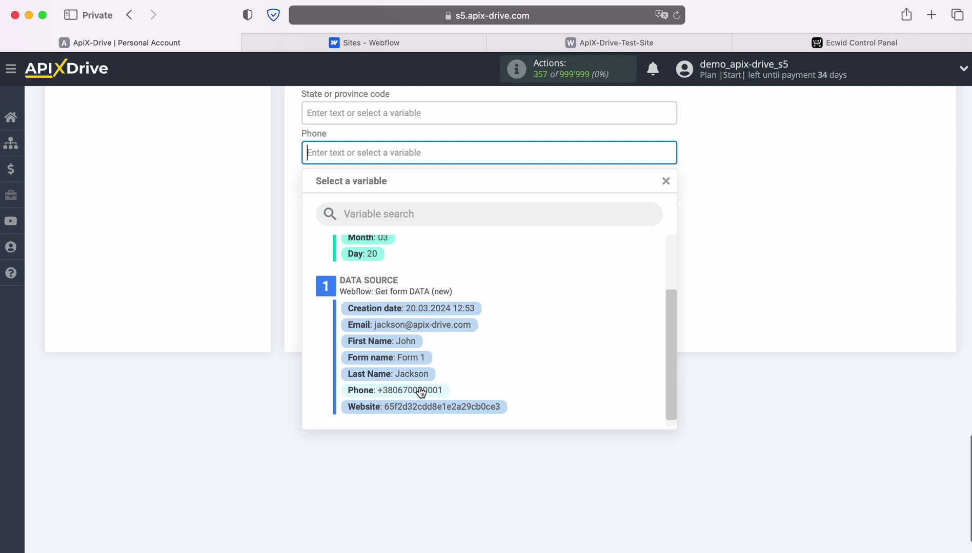
left_click(416, 392)
- Set the order Total to 100
left_click(365, 264)
type("100")
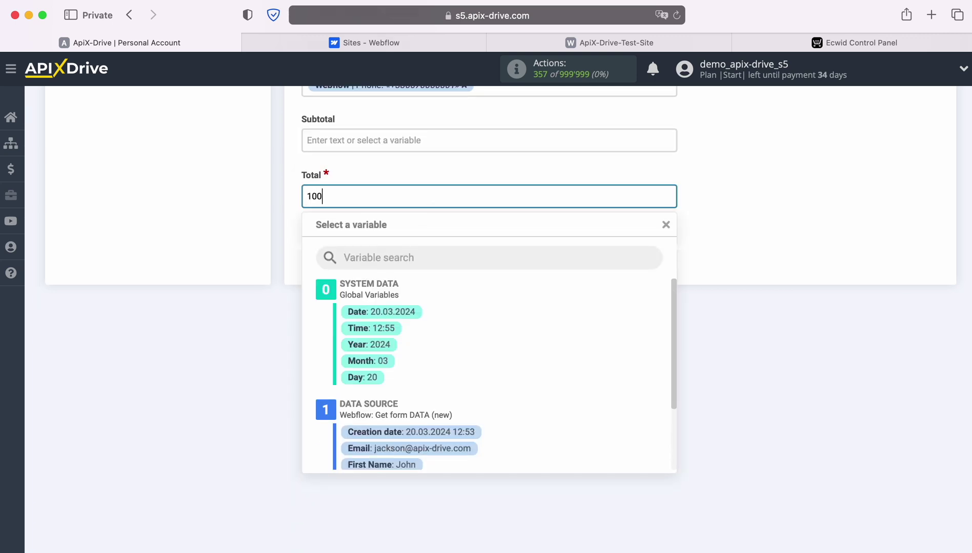
left_click(196, 208)
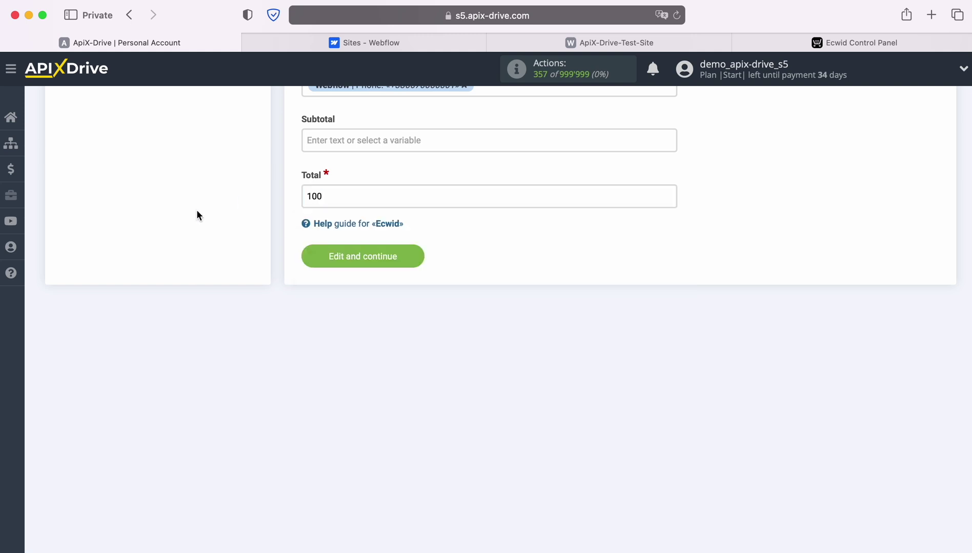
- Save the order mapping, review the iPhone 4s preview with total 100, and send the test order to Ecwid
left_click(416, 254)
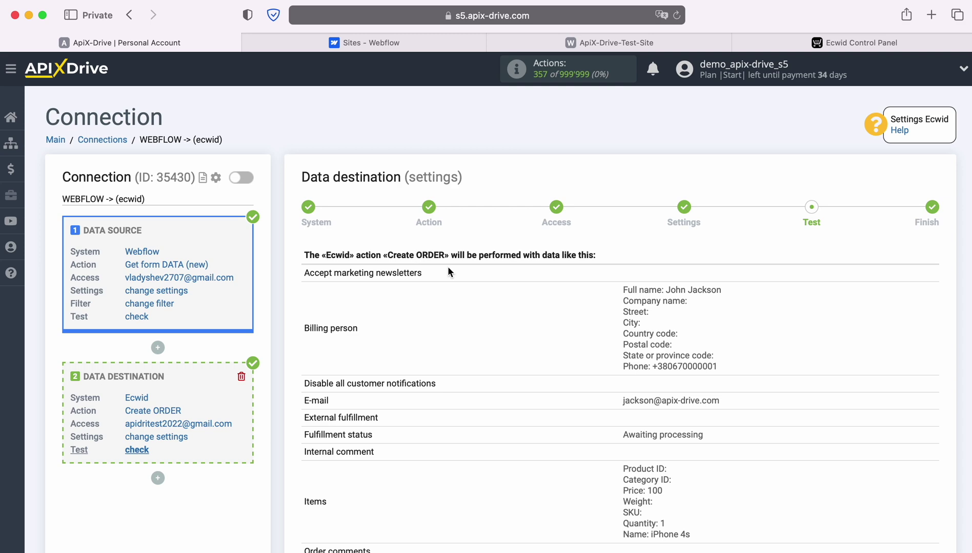
scroll(861, 311, "down", 3)
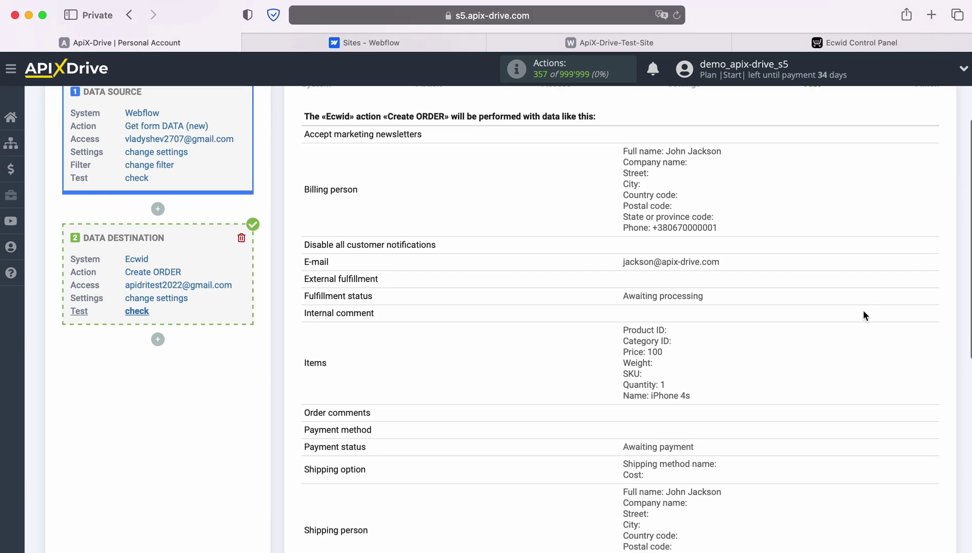
scroll(863, 310, "down", 2)
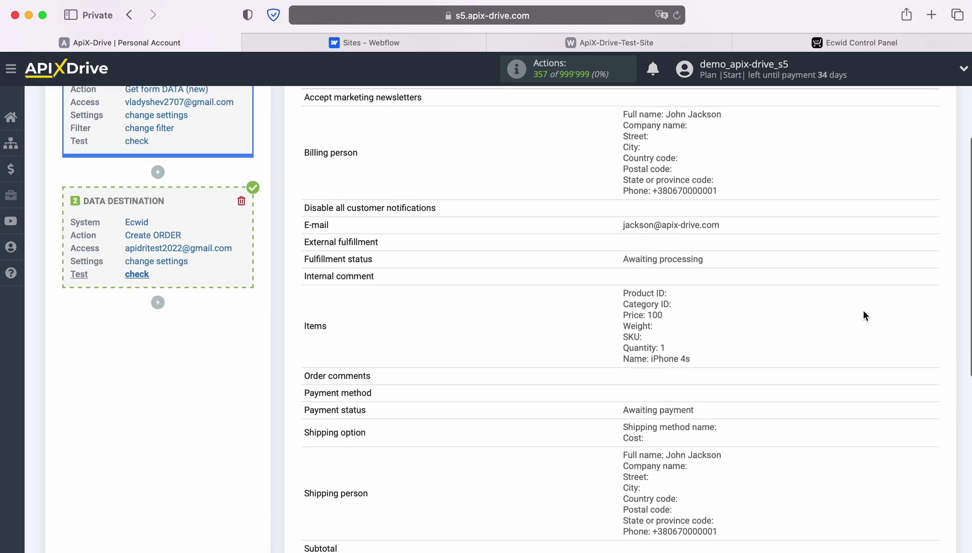
scroll(863, 311, "down", 3)
scroll(863, 310, "down", 1)
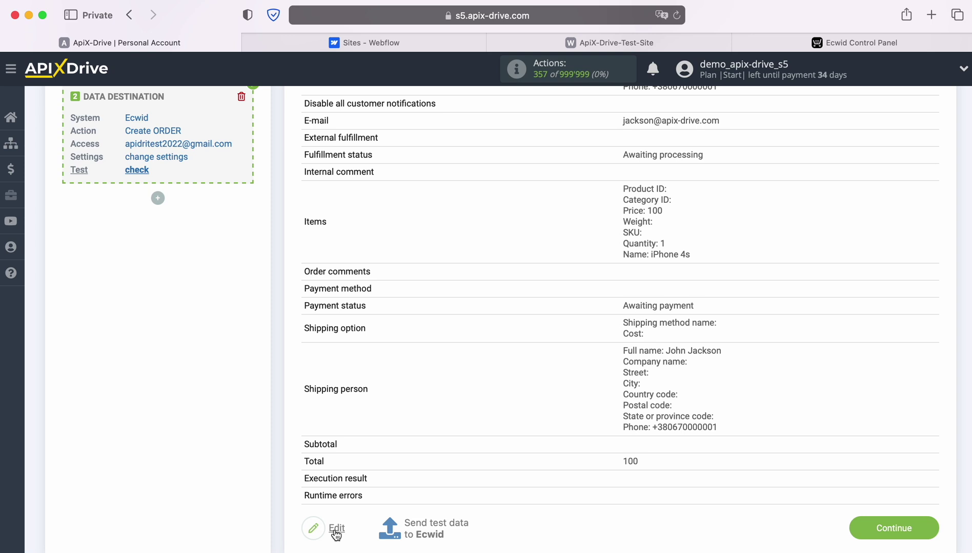
left_click(434, 528)
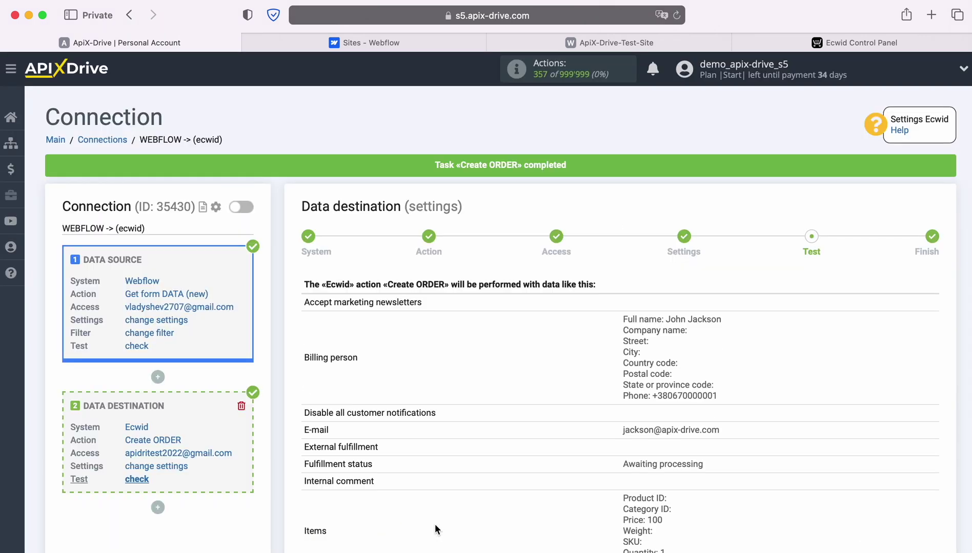
- Check Ecwid's My Sales > Orders list for the $100.00 iPhone 4s test order, then return to ApiX-Drive
left_click(809, 45)
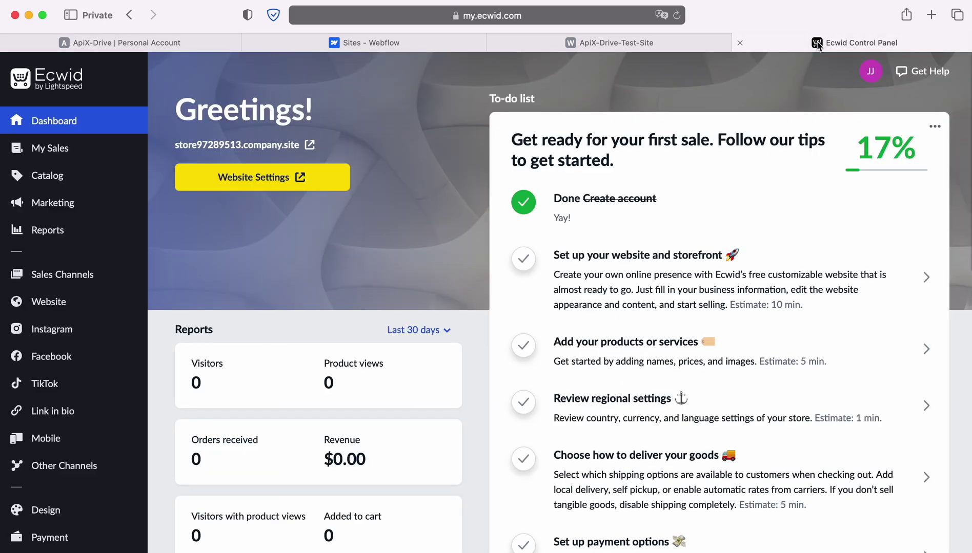
mouse_move(113, 151)
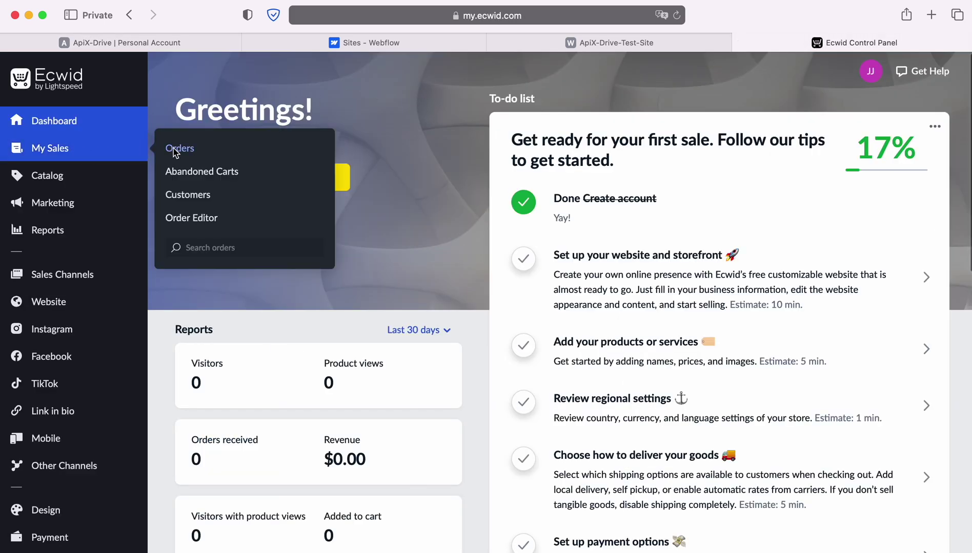
left_click(173, 152)
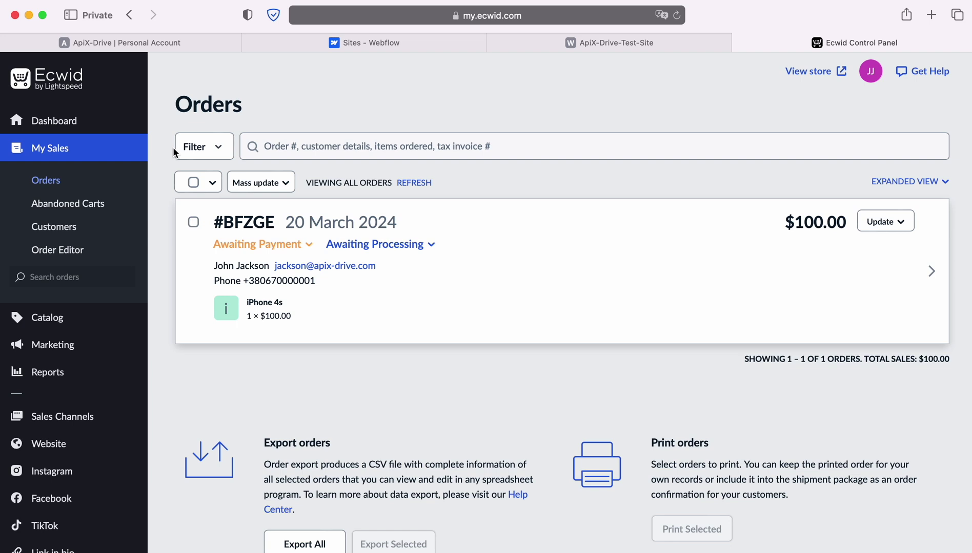
left_click(67, 40)
- Finish the Ecwid destination setup and enable automatic updates for the connection
scroll(812, 354, "down", 7)
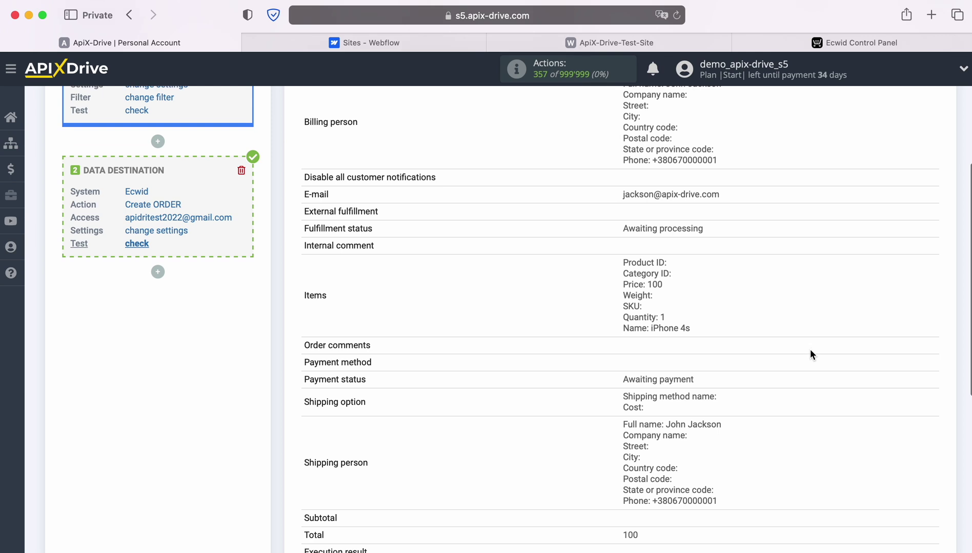
left_click(931, 466)
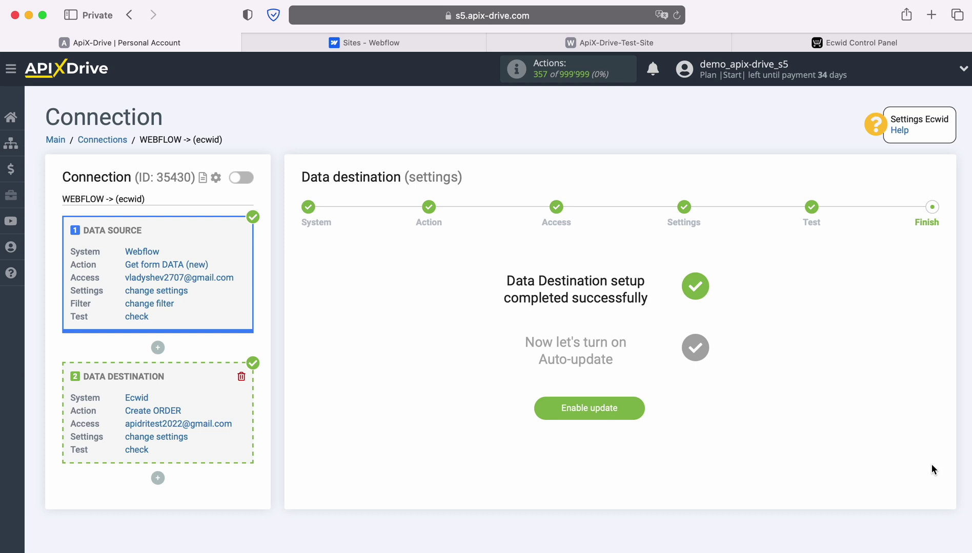
left_click(641, 407)
- Set the Webflow-to-Ecwid connection's update interval to 5 minutes and save
left_click(923, 219)
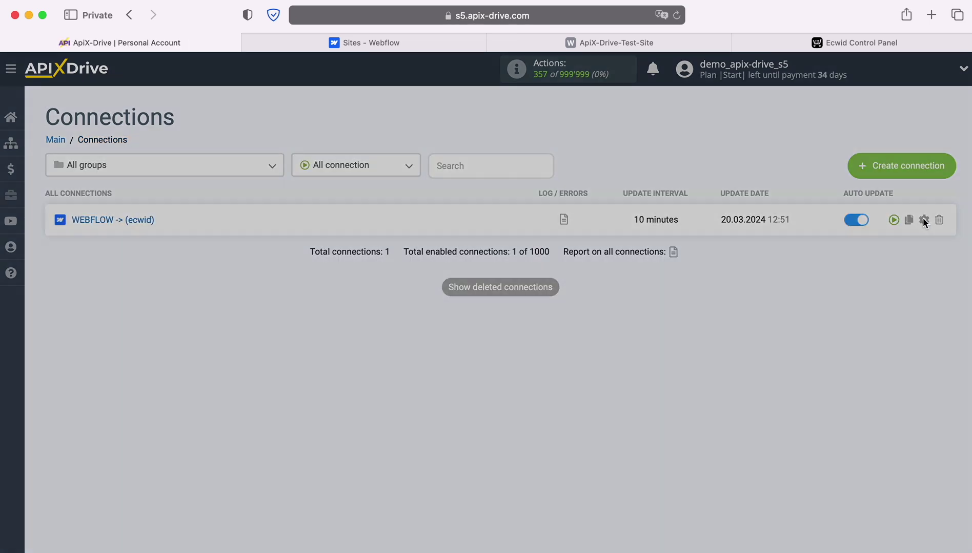
left_click(559, 315)
left_click(528, 298)
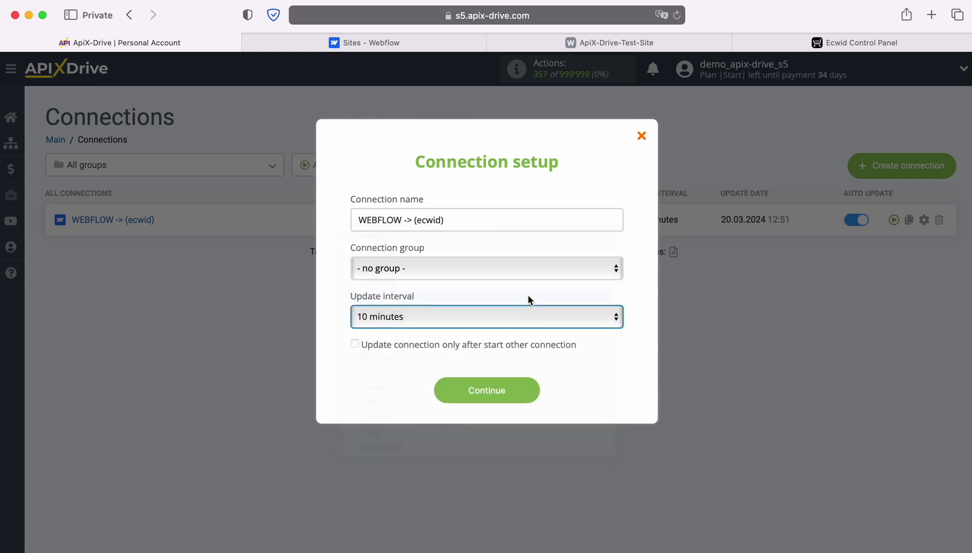
left_click(531, 391)
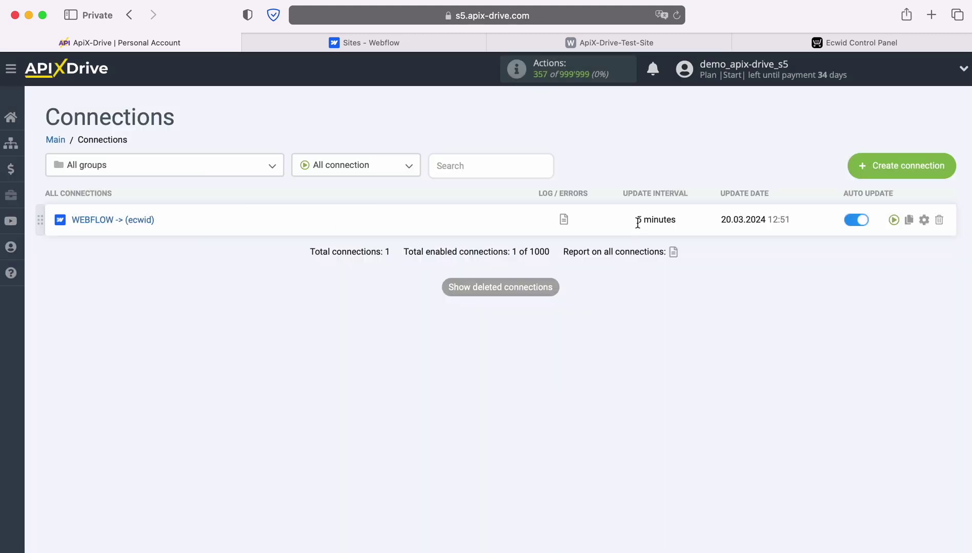